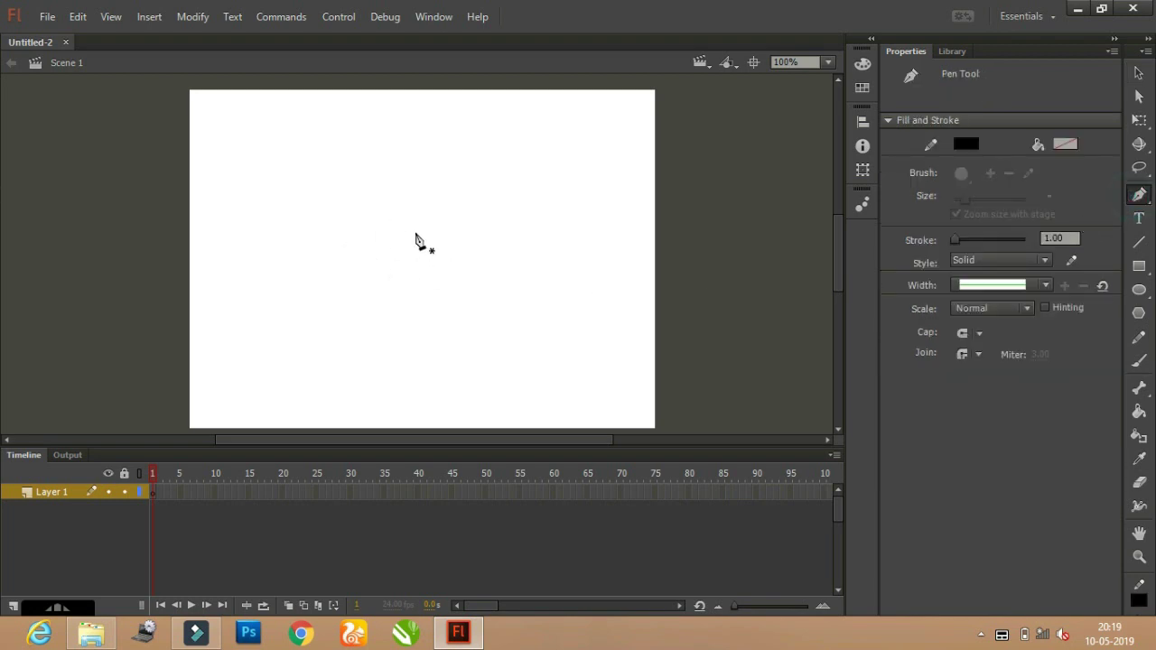
- Draw a closed, slanted leaf shape about 76 × 93 px near the stage centre with the Pen tool
{"action": "left_click", "coordinate": [429, 250]}
{"action": "left_click_drag", "start_coordinate": [484, 290], "coordinate": [495, 341]}
{"action": "left_click", "coordinate": [483, 290]}
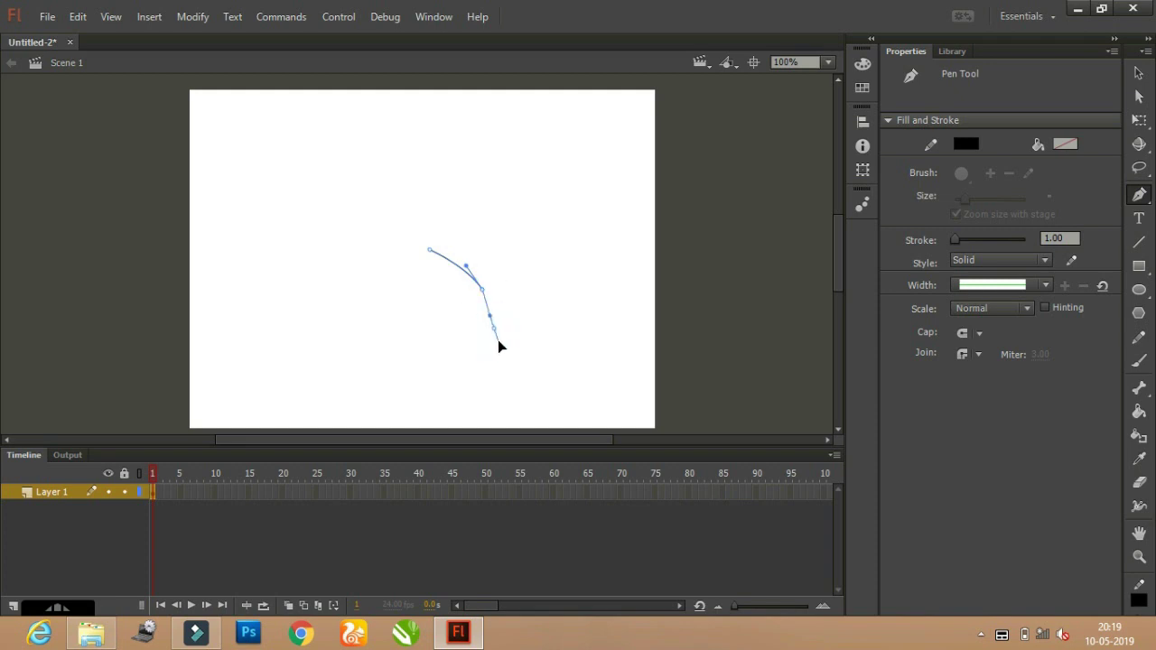
{"action": "left_click", "coordinate": [493, 329]}
{"action": "left_click_drag", "start_coordinate": [461, 303], "coordinate": [458, 293]}
{"action": "left_click", "coordinate": [462, 305]}
{"action": "left_click", "coordinate": [431, 257]}
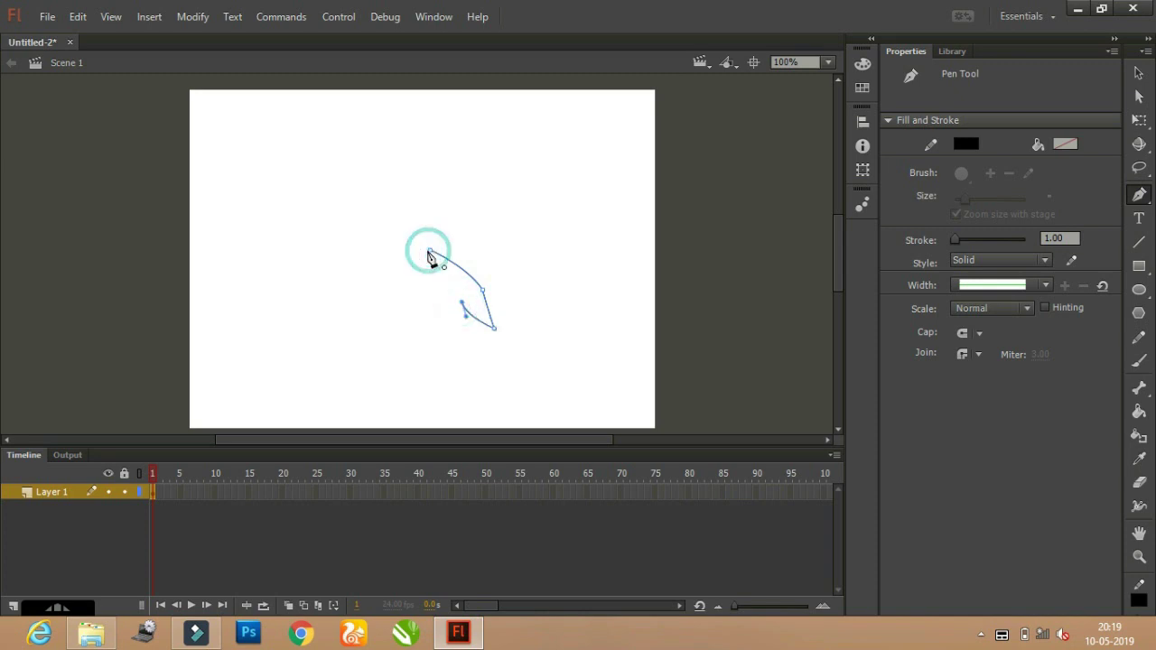
- Fill the leaf shape with blue using the Paint Bucket
{"action": "left_click", "coordinate": [1138, 72]}
{"action": "left_click", "coordinate": [1139, 415]}
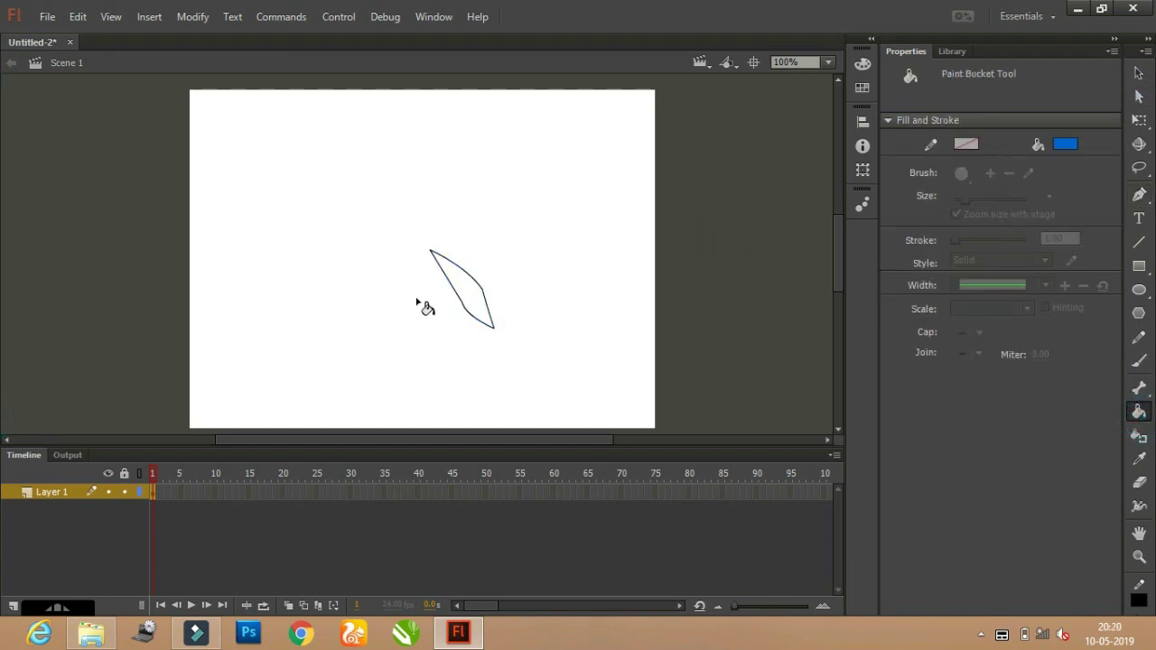
{"action": "left_click", "coordinate": [458, 283]}
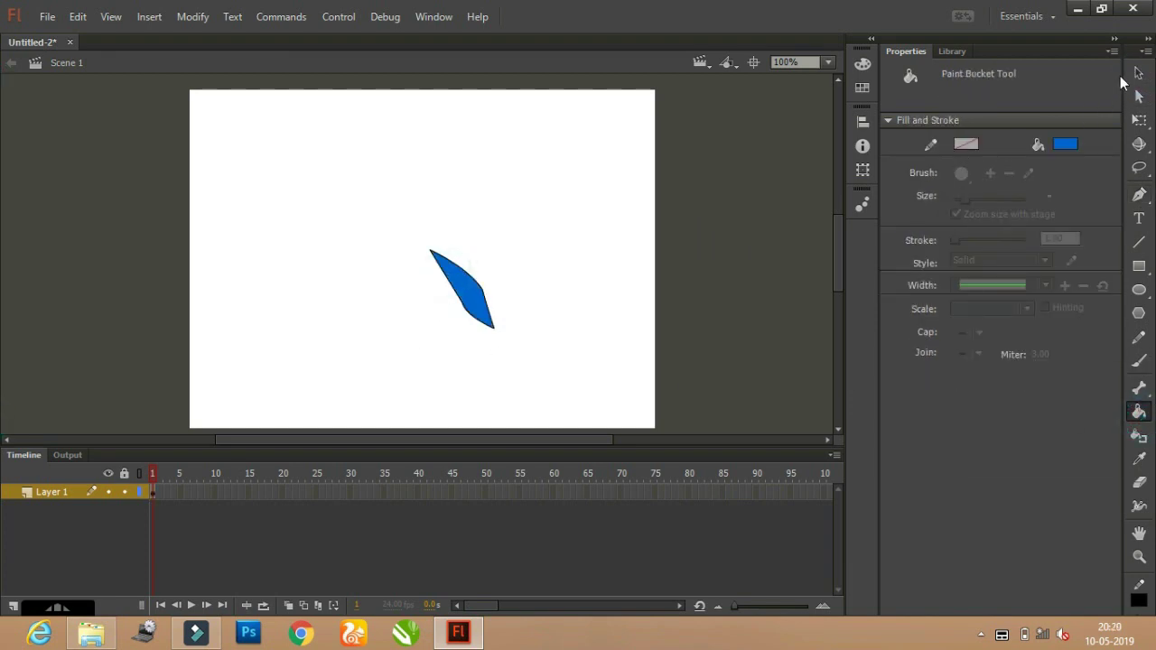
- Delete the leaf's black outline and reshape the lower right edge of the blue fill
{"action": "left_click", "coordinate": [1138, 72]}
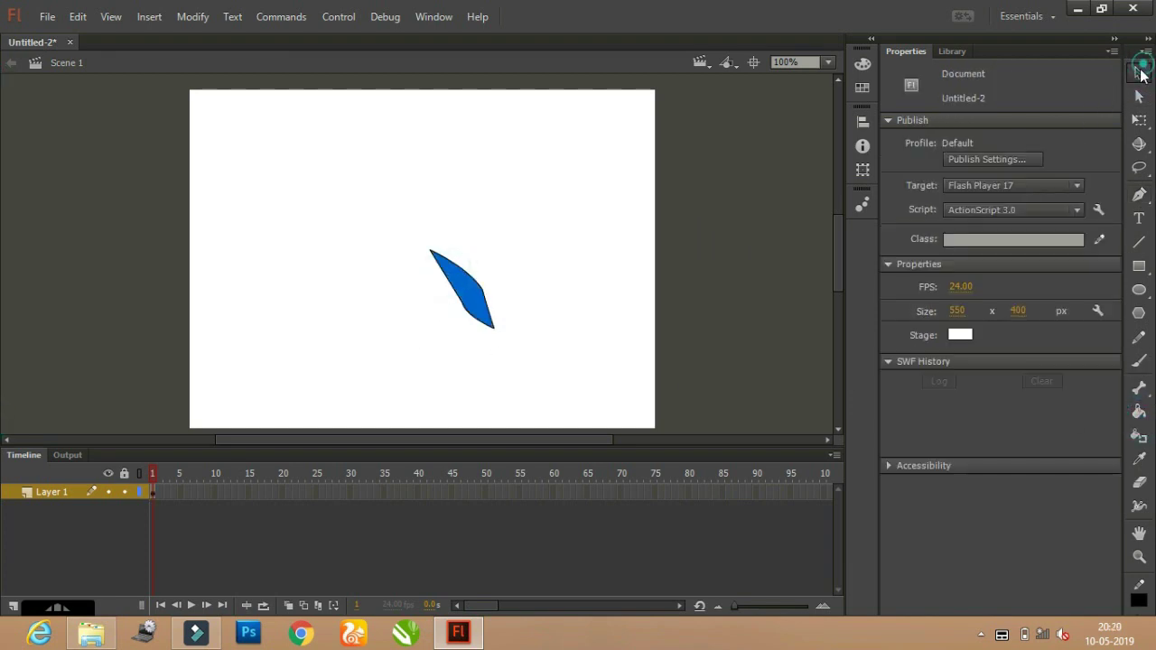
{"action": "left_click", "coordinate": [490, 307]}
{"action": "left_click", "coordinate": [491, 314]}
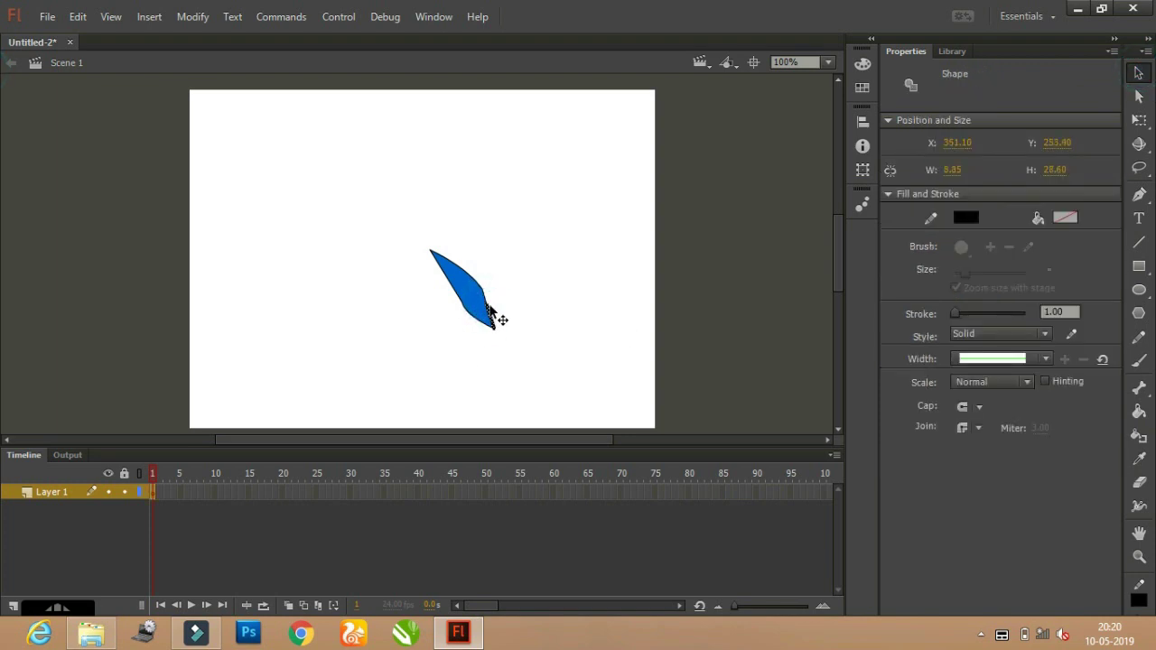
{"action": "double_click", "coordinate": [488, 307]}
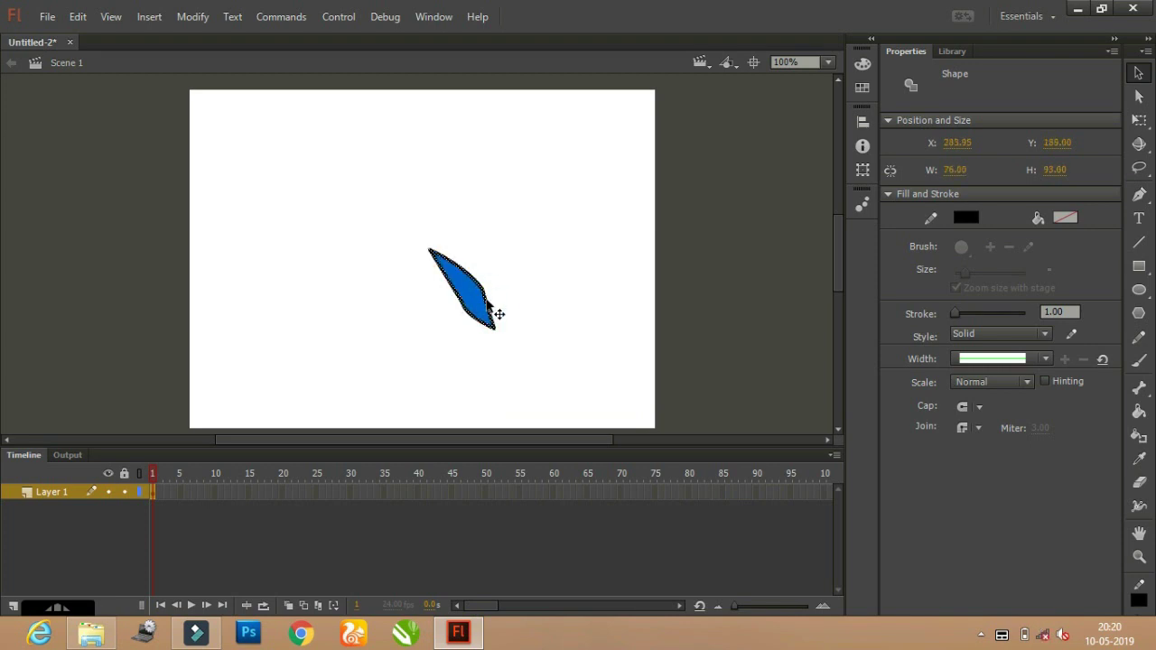
{"action": "key", "text": "Escape"}
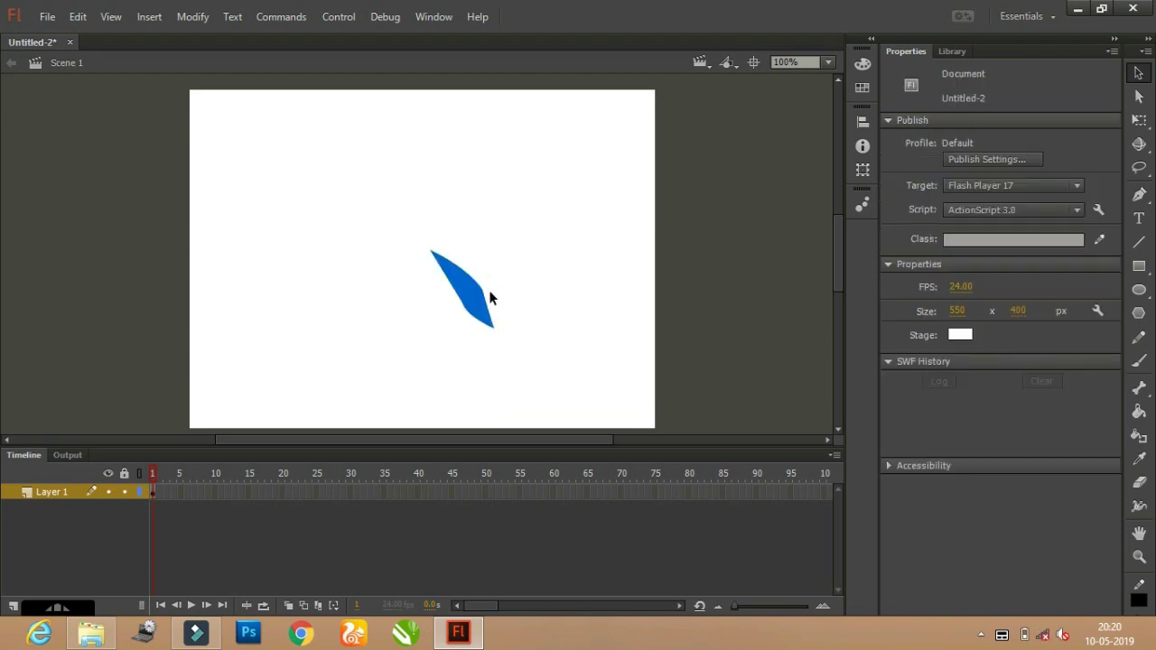
{"action": "left_click_drag", "start_coordinate": [486, 310], "coordinate": [490, 305]}
- Convert the blue leaf to a Movie Clip symbol named Symbol 1 with its registration point at the top-left corner
{"action": "left_click", "coordinate": [461, 283]}
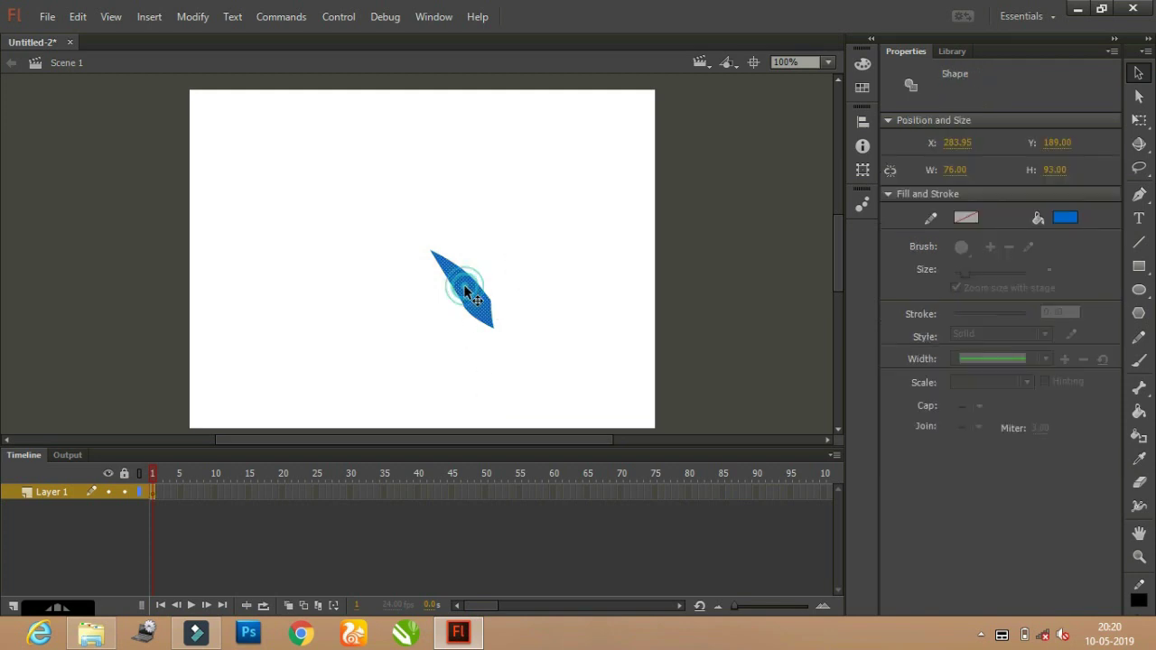
{"action": "left_click", "coordinate": [193, 16]}
{"action": "left_click", "coordinate": [208, 60]}
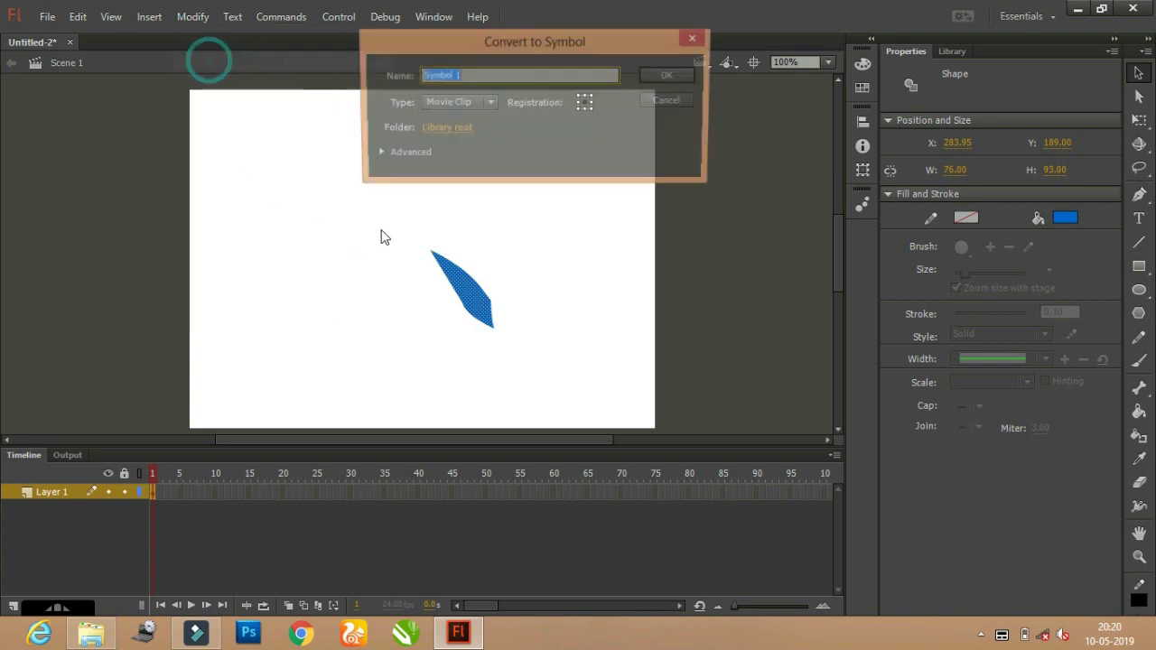
{"action": "left_click", "coordinate": [580, 97]}
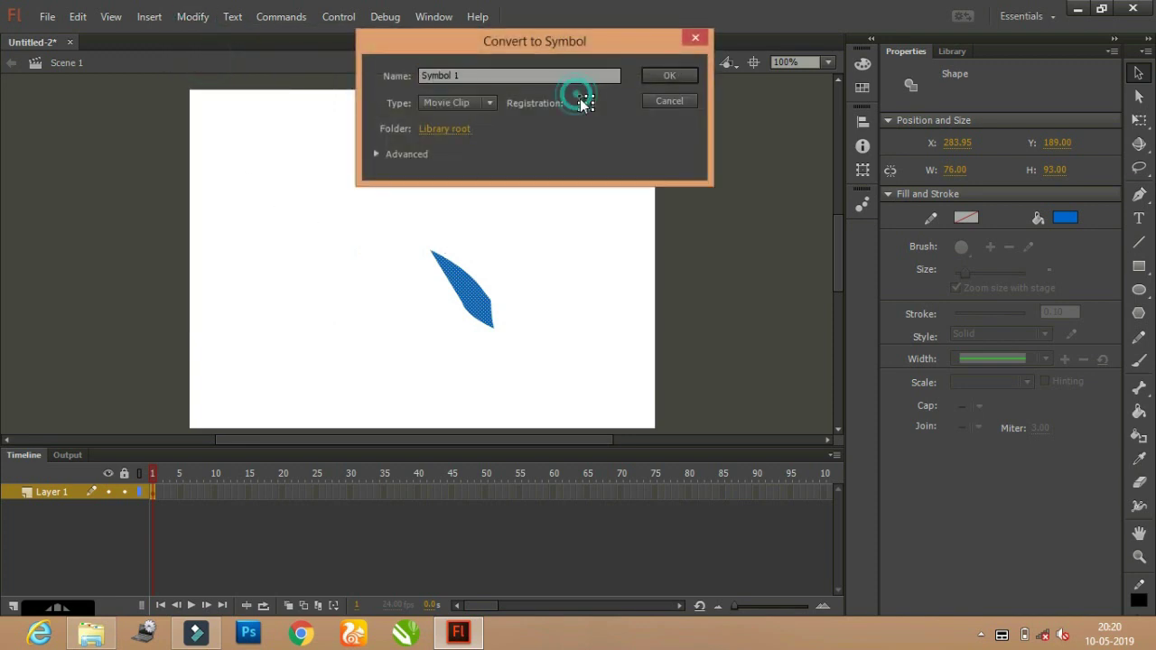
{"action": "left_click", "coordinate": [666, 79]}
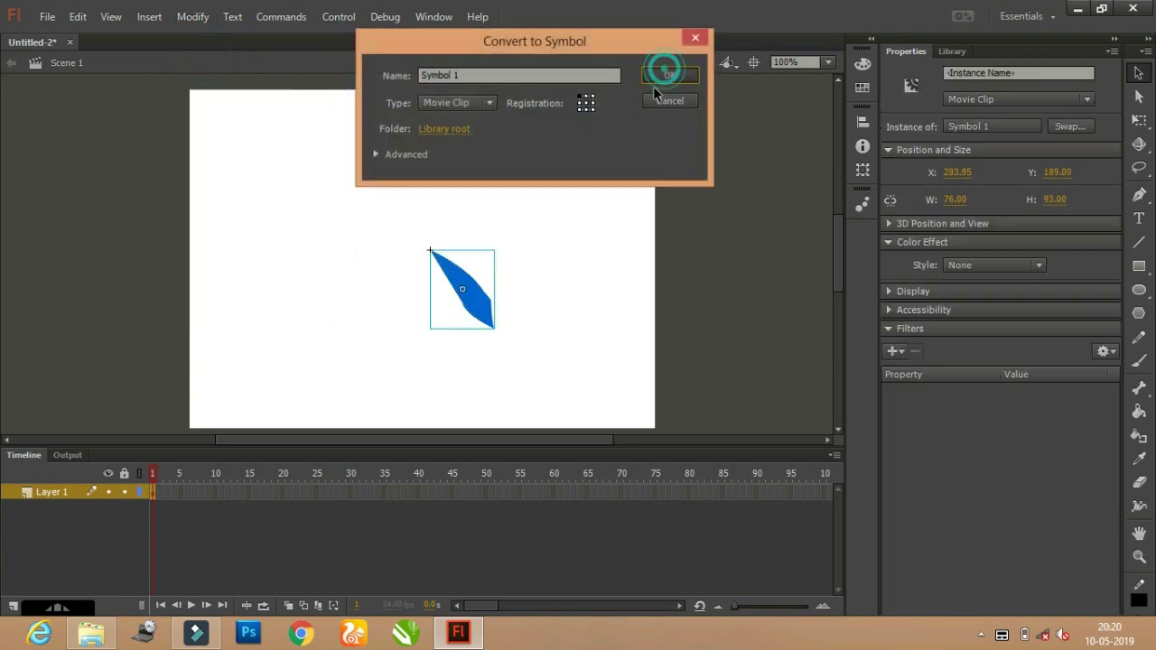
{"action": "double_click", "coordinate": [481, 297]}
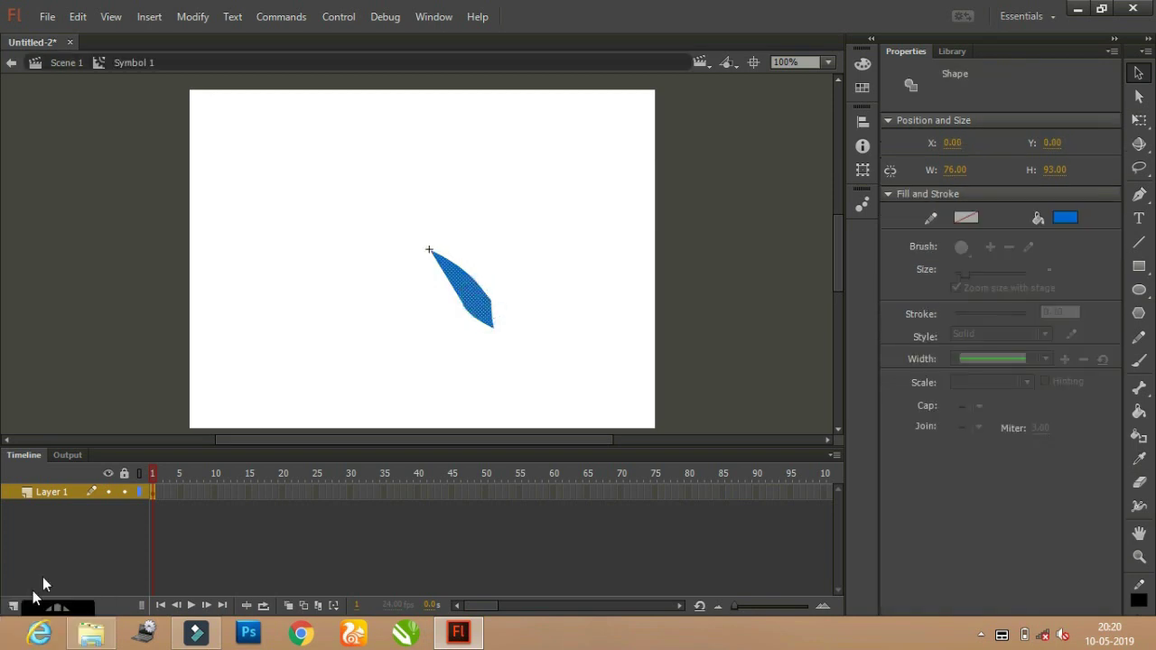
{"action": "left_click", "coordinate": [13, 606]}
{"action": "left_click", "coordinate": [47, 18]}
{"action": "mouse_move", "coordinate": [235, 277]}
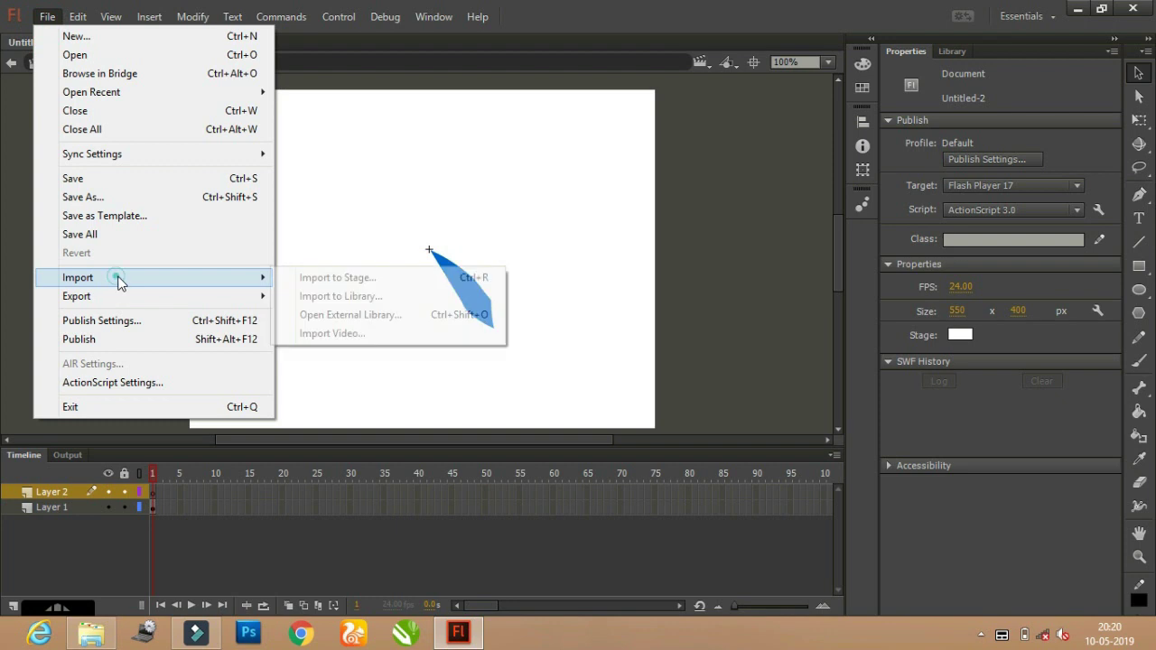
{"action": "left_click", "coordinate": [388, 280]}
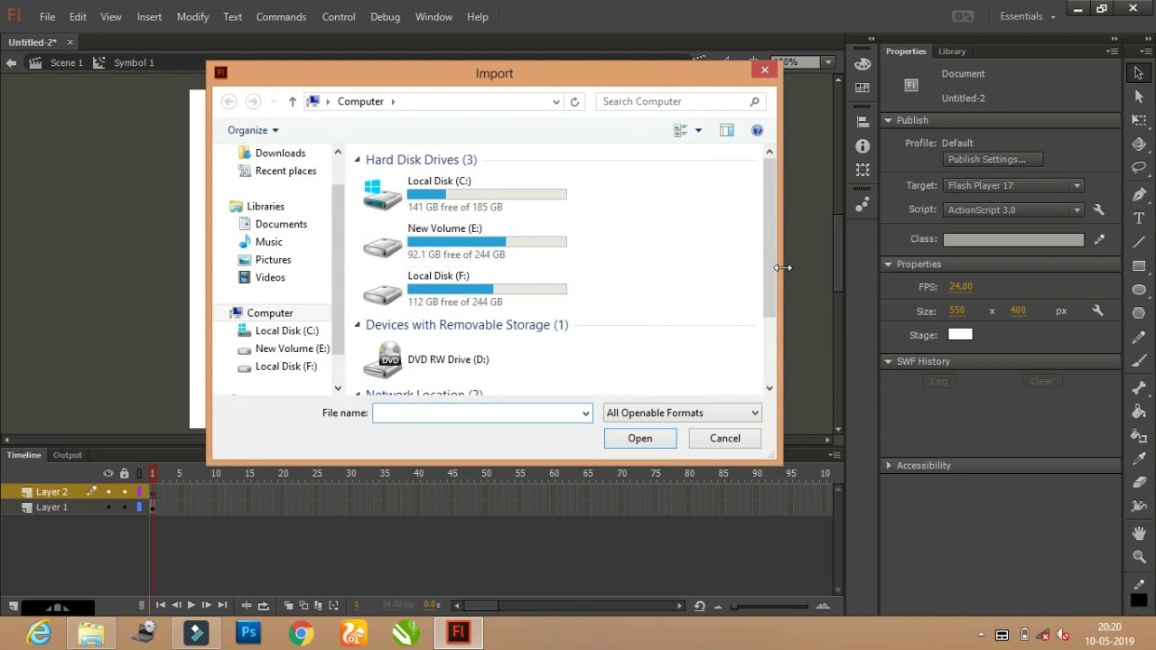
{"action": "left_click_drag", "start_coordinate": [769, 268], "coordinate": [770, 330]}
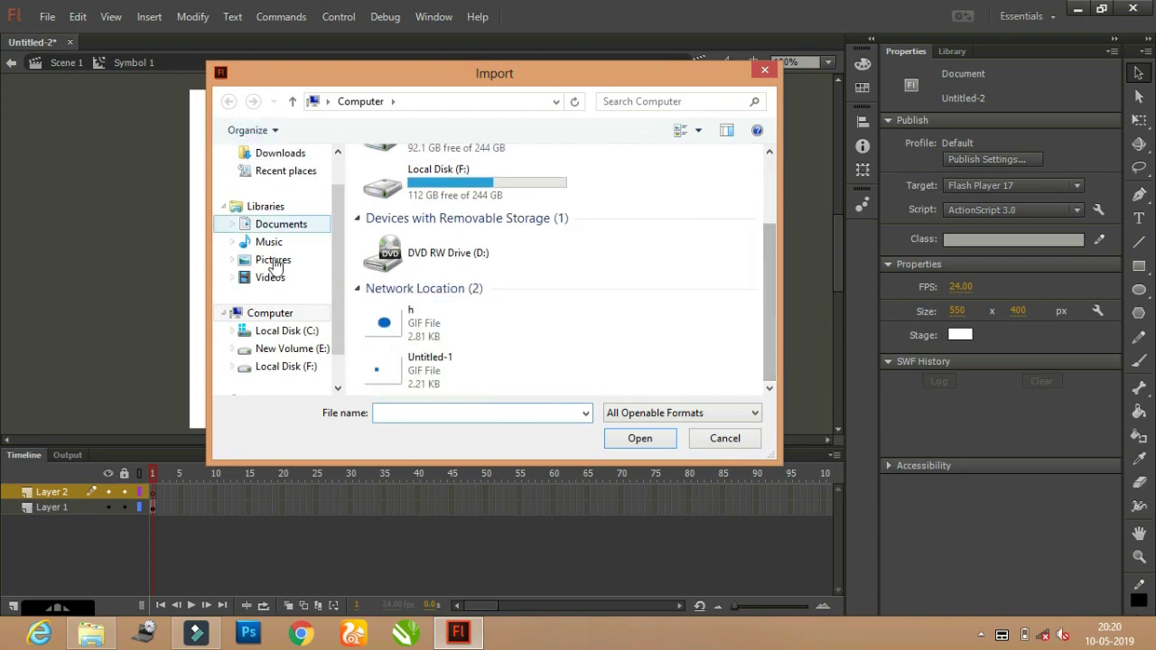
{"action": "left_click_drag", "start_coordinate": [342, 240], "coordinate": [342, 180]}
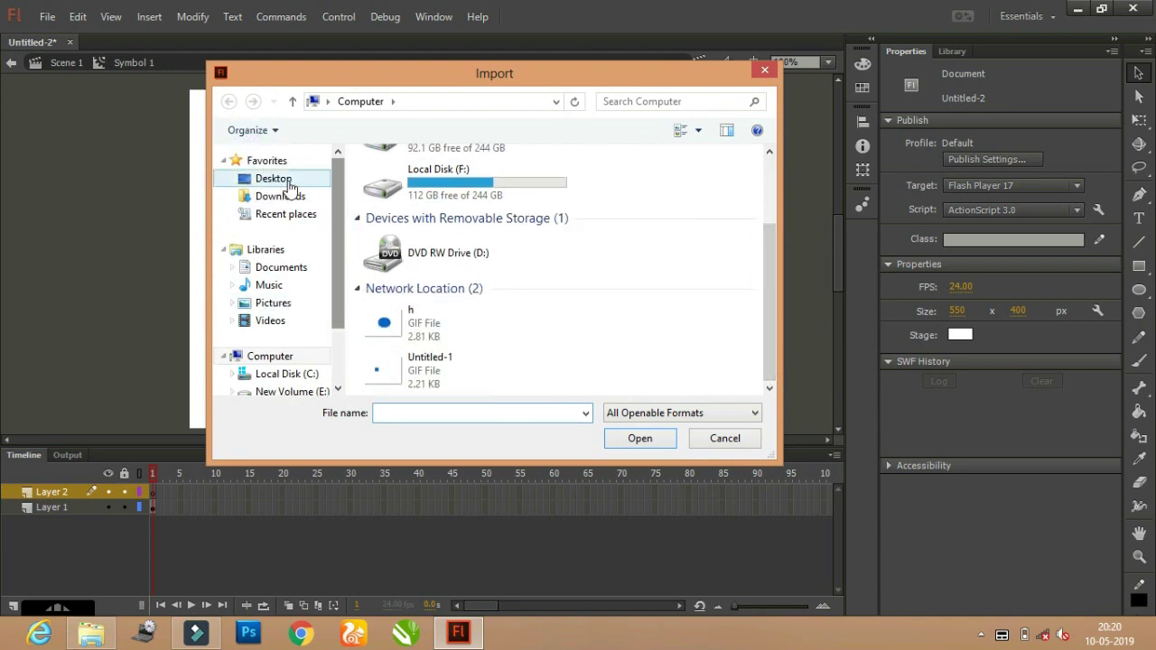
{"action": "left_click", "coordinate": [280, 180]}
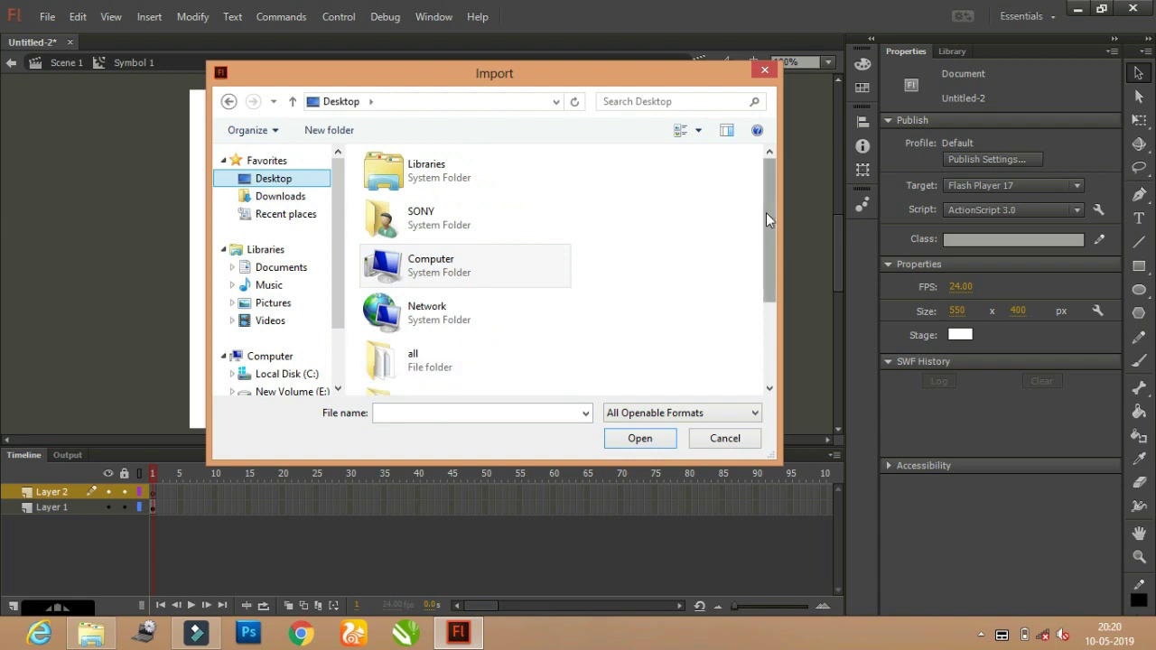
{"action": "left_click_drag", "start_coordinate": [766, 213], "coordinate": [765, 310]}
{"action": "left_click", "coordinate": [469, 370]}
{"action": "left_click", "coordinate": [639, 445]}
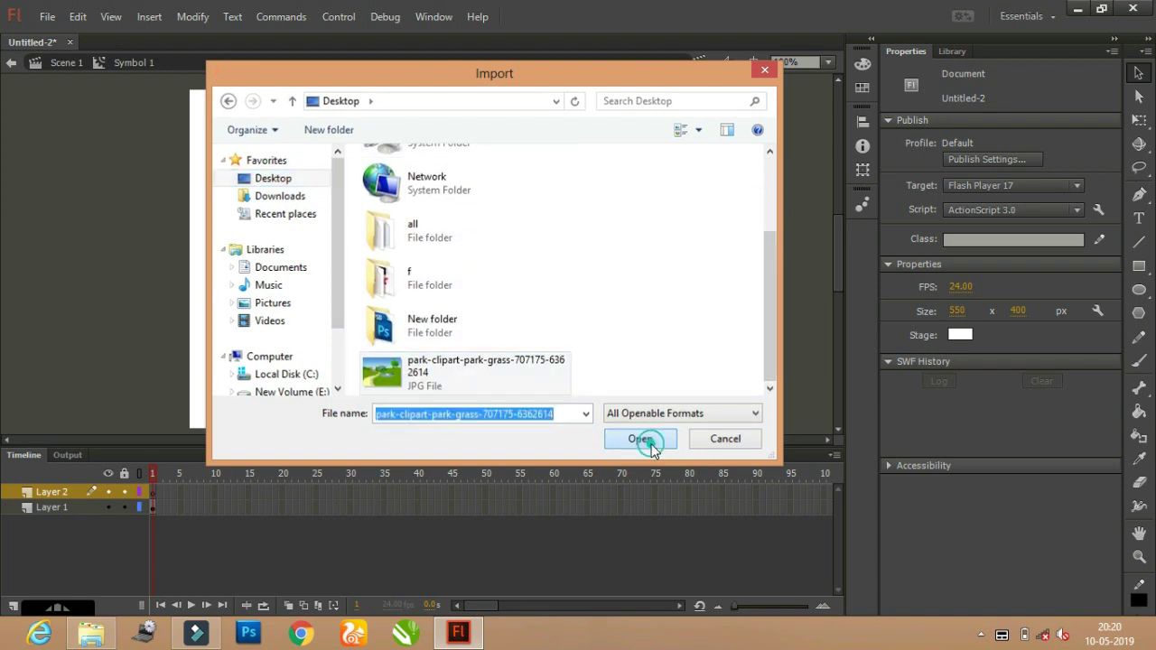
- Position the park picture over the leaf, with its centre near the symbol's registration point
{"action": "left_click", "coordinate": [1139, 119]}
{"action": "left_click_drag", "start_coordinate": [67, 154], "coordinate": [327, 183]}
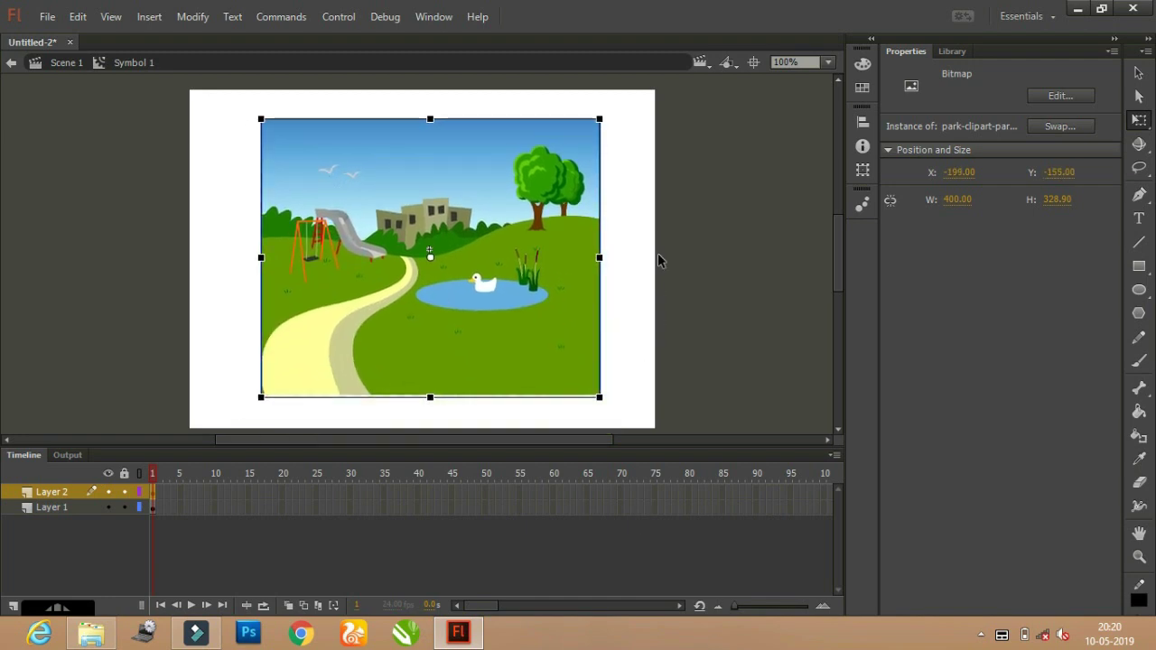
{"action": "left_click", "coordinate": [703, 239]}
- Convert the park picture to a Movie Clip symbol with a centred registration point
{"action": "left_click", "coordinate": [341, 140]}
{"action": "left_click", "coordinate": [153, 16]}
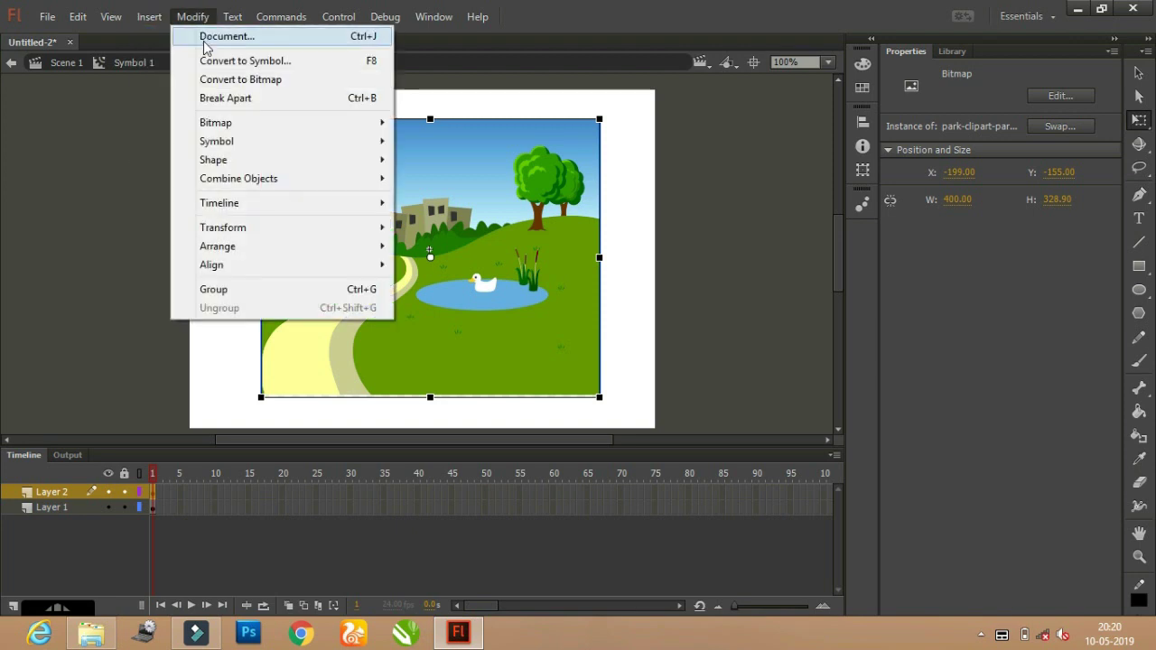
{"action": "left_click", "coordinate": [207, 56]}
{"action": "left_click", "coordinate": [587, 103]}
{"action": "left_click", "coordinate": [669, 75]}
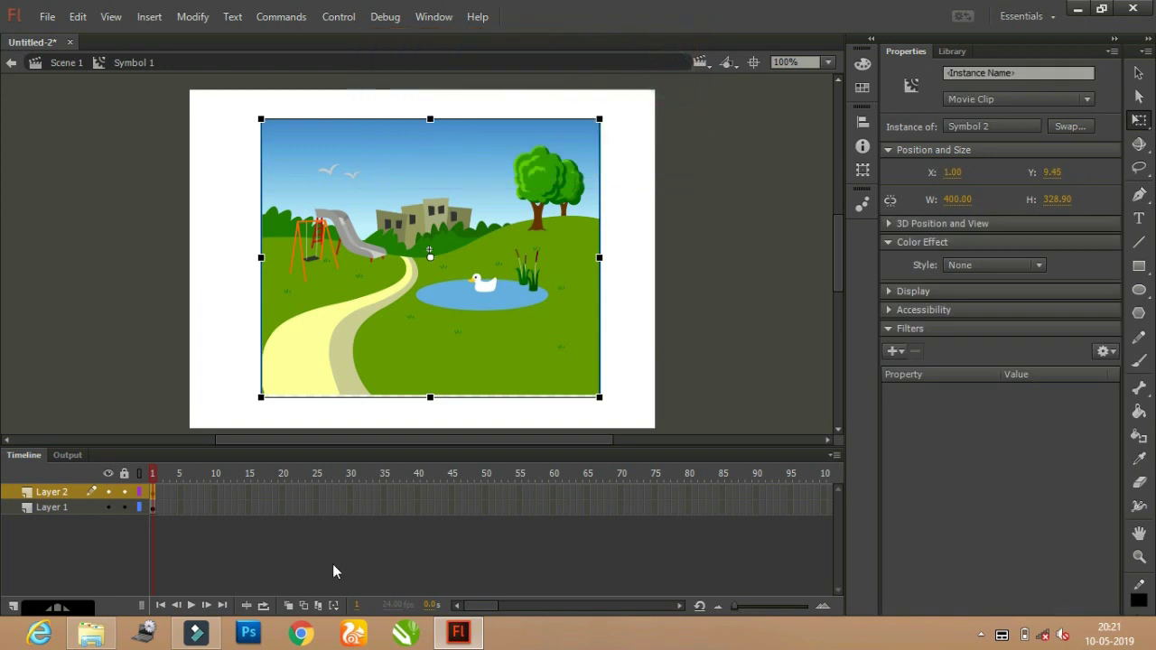
- Insert keyframes at frame 25 on both Layer 1 and Layer 2
{"action": "left_click", "coordinate": [317, 493]}
{"action": "mouse_move", "coordinate": [331, 509]}
{"action": "left_mouse_down"}
{"action": "mouse_move", "coordinate": [314, 493]}
{"action": "mouse_move", "coordinate": [316, 509]}
{"action": "left_mouse_up"}
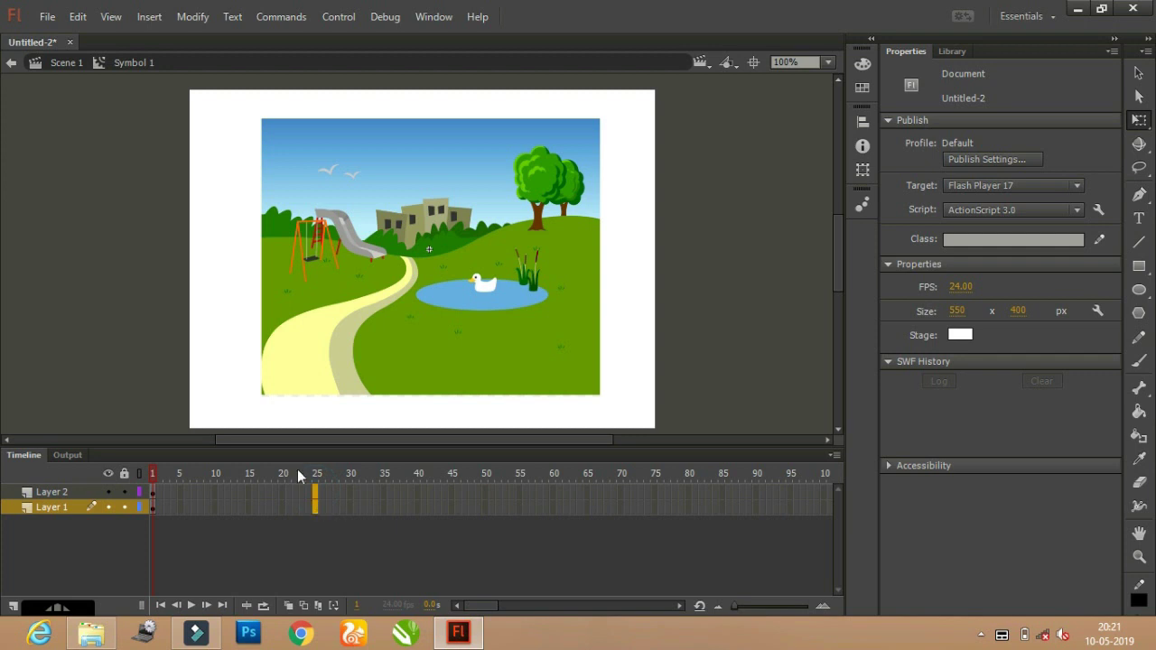
{"action": "right_click", "coordinate": [316, 508]}
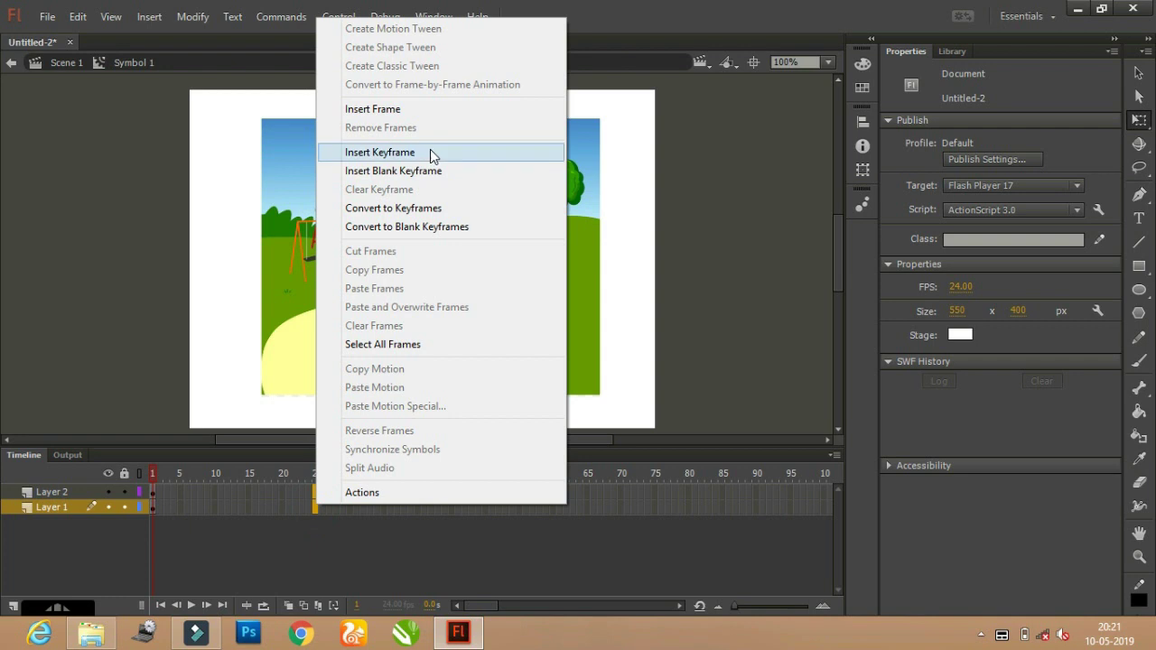
{"action": "left_click", "coordinate": [431, 150]}
{"action": "left_click", "coordinate": [305, 566]}
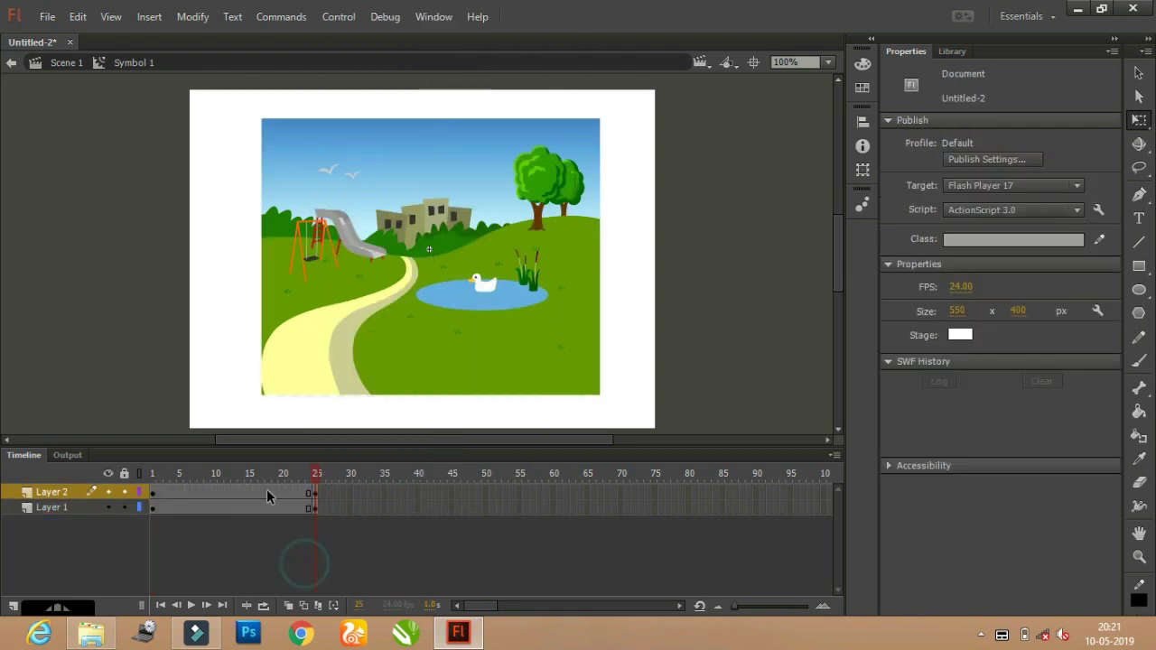
- Create a classic tween on Layer 2 up to frame 25, set its rotation to CW, and preview the spin
{"action": "right_click", "coordinate": [266, 492]}
{"action": "left_click", "coordinate": [351, 50]}
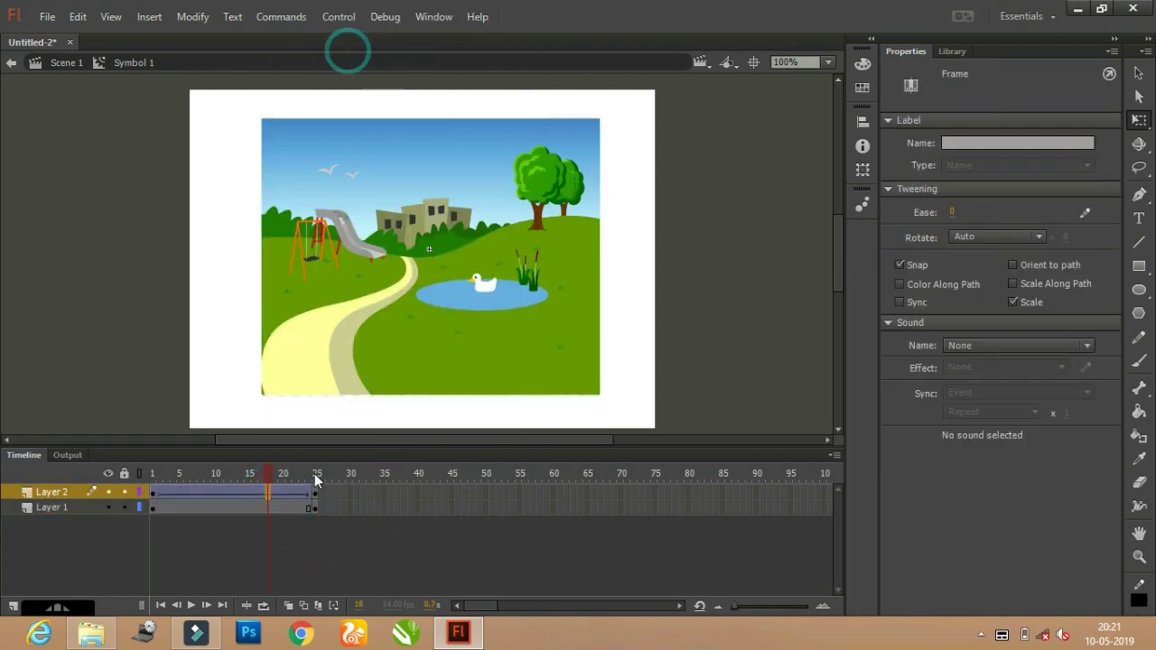
{"action": "right_click", "coordinate": [314, 496]}
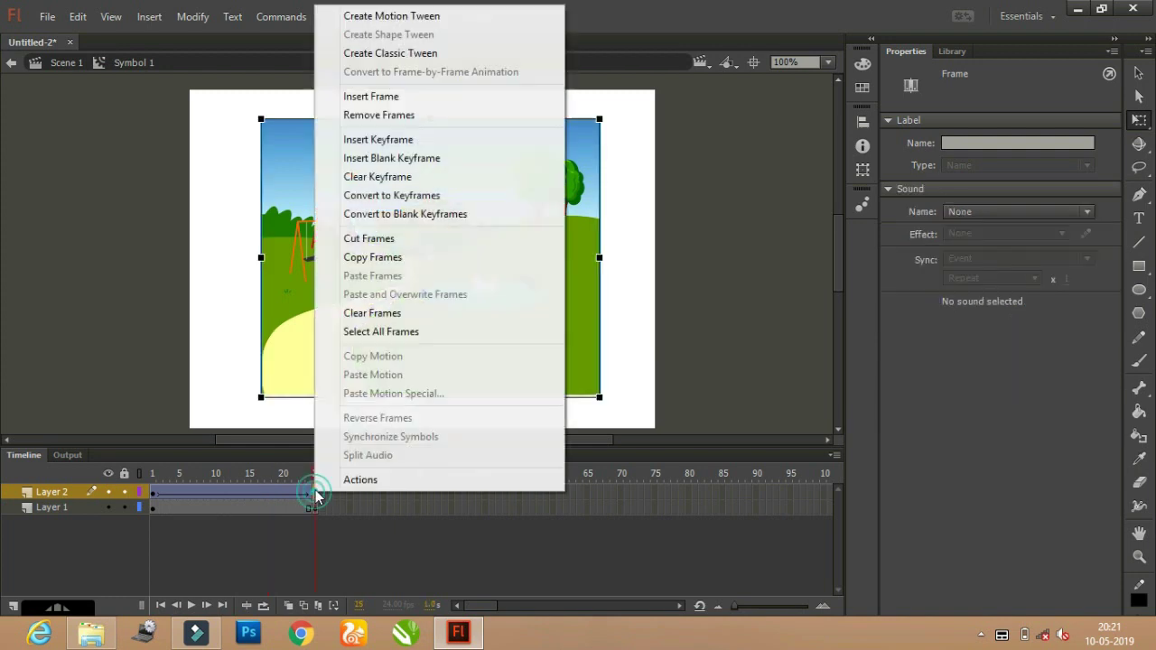
{"action": "left_click", "coordinate": [387, 51]}
{"action": "left_click", "coordinate": [208, 496]}
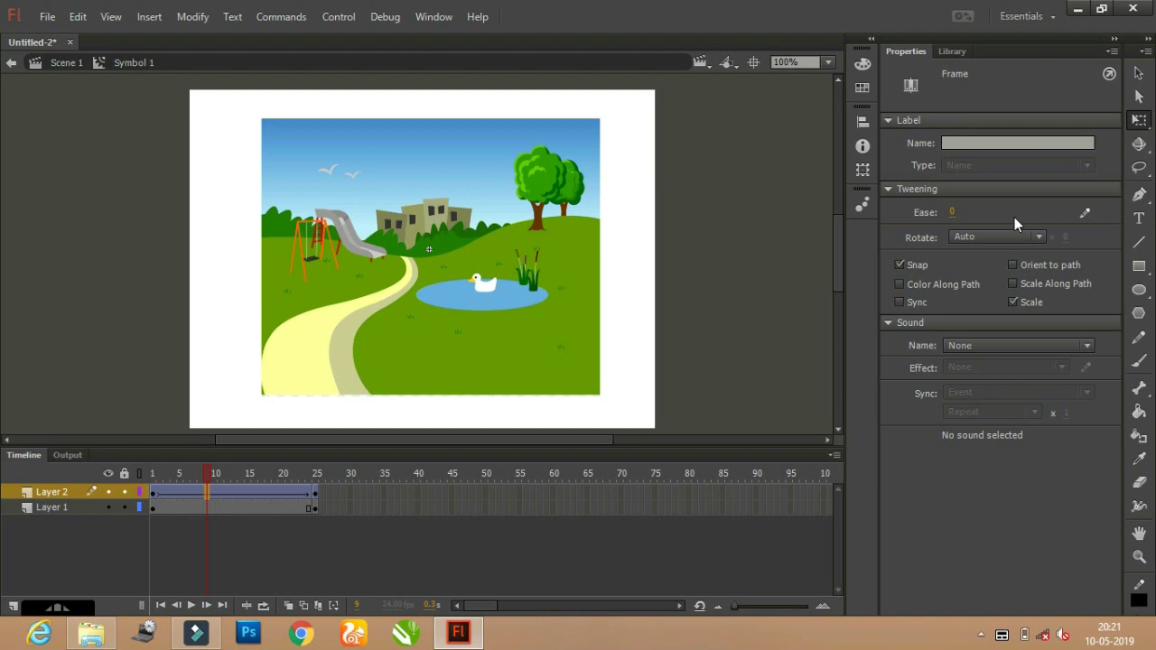
{"action": "left_click", "coordinate": [998, 237]}
{"action": "left_click", "coordinate": [1001, 284]}
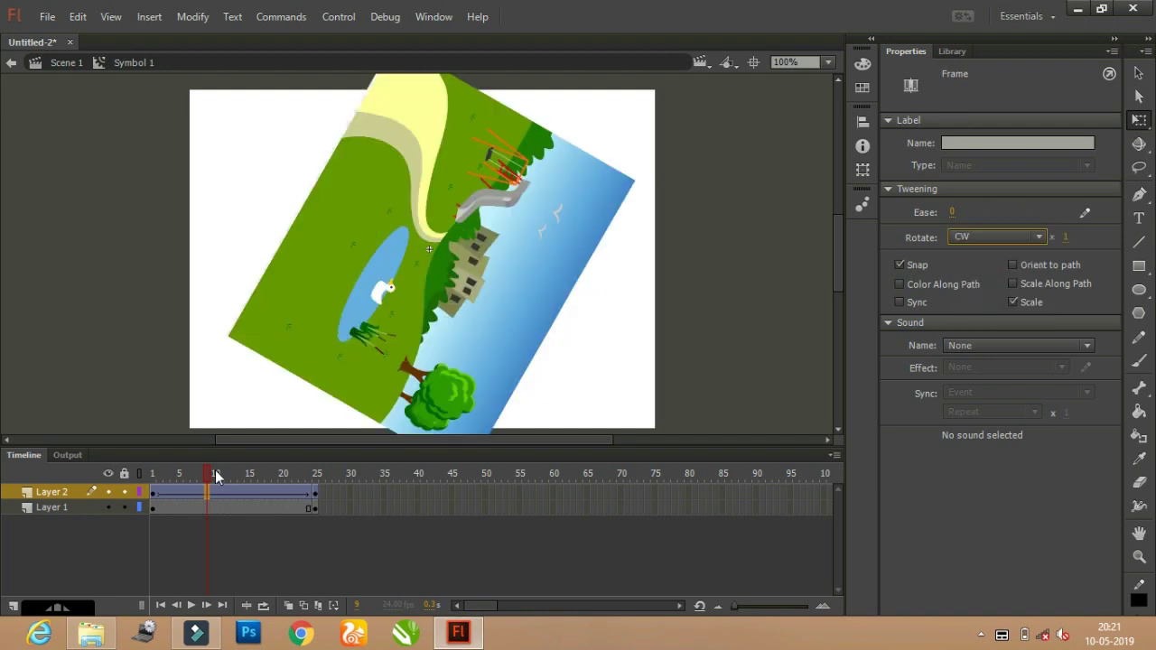
{"action": "left_click_drag", "start_coordinate": [206, 476], "coordinate": [262, 473]}
- Move Layer 1 above Layer 2, turn it into a mask, and preview the masked rotation
{"action": "left_click", "coordinate": [64, 508]}
{"action": "left_click_drag", "start_coordinate": [64, 508], "coordinate": [64, 491]}
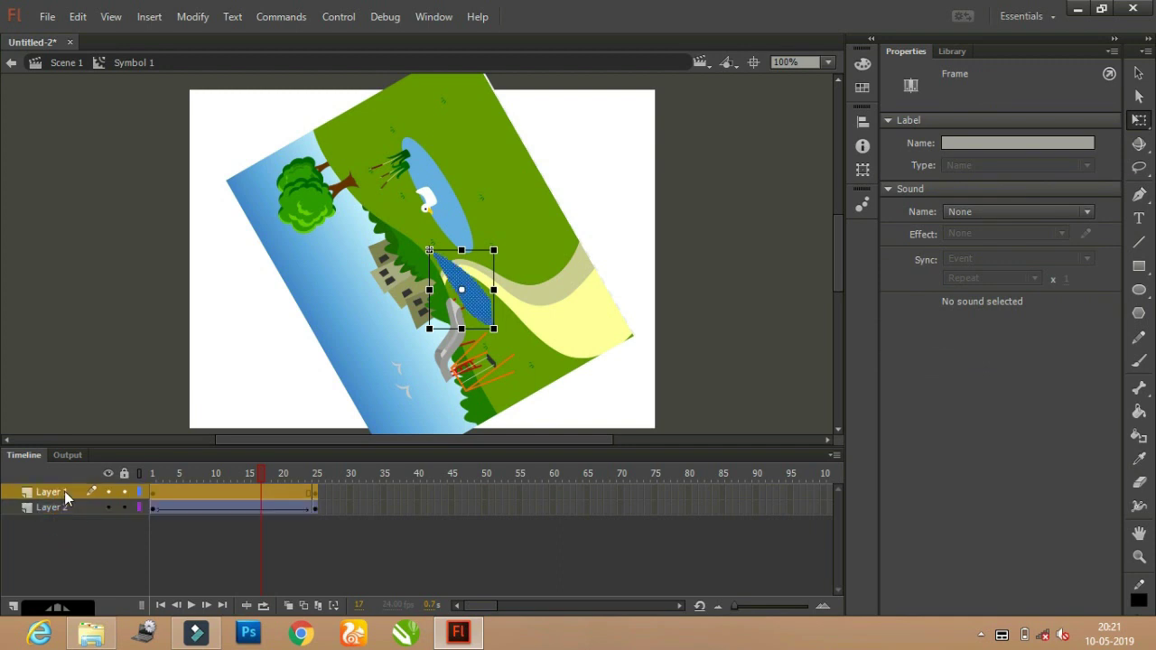
{"action": "right_click", "coordinate": [64, 492]}
{"action": "left_click", "coordinate": [121, 312]}
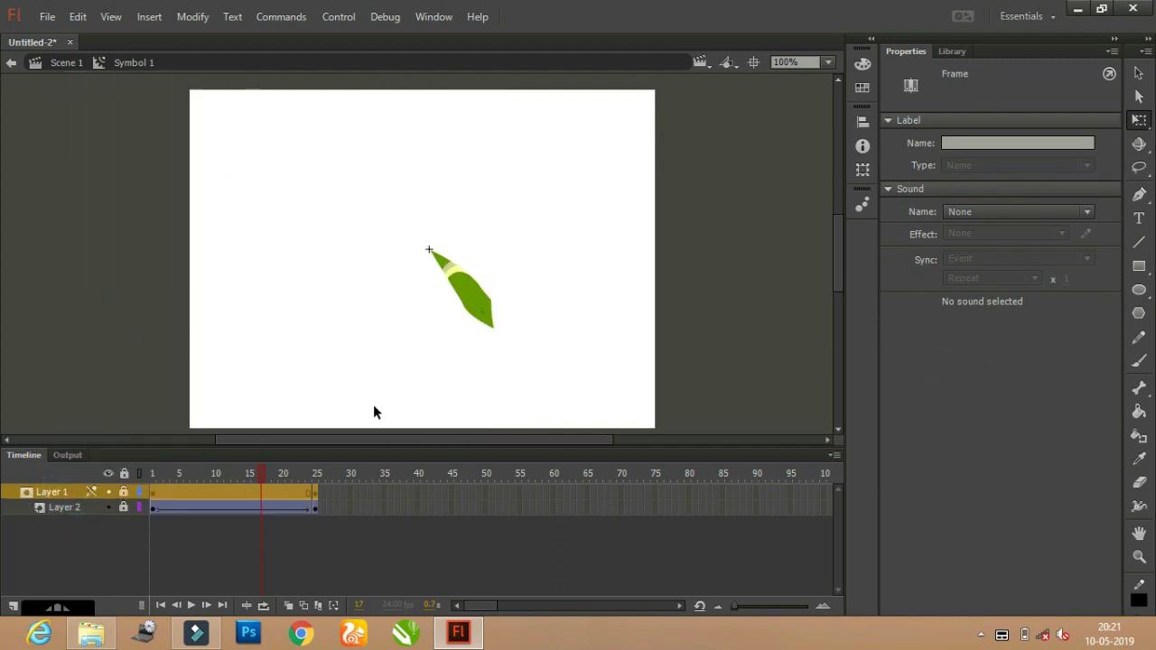
{"action": "left_click_drag", "start_coordinate": [255, 477], "coordinate": [287, 472]}
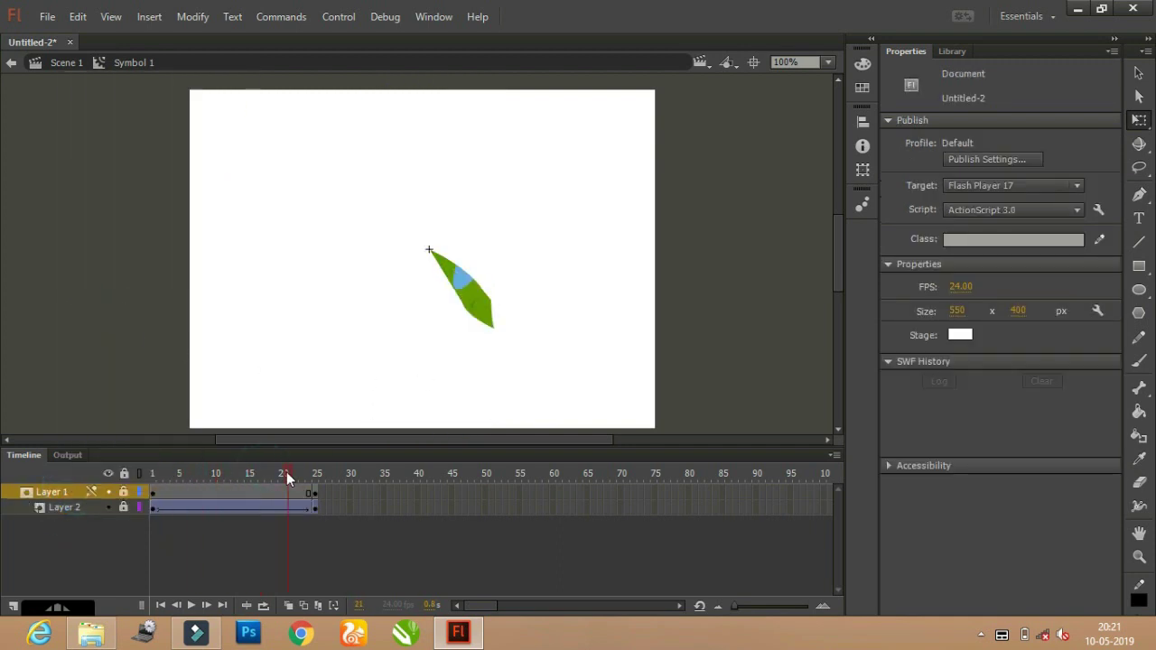
- In Scene 1, duplicate the masked leaf clip in place and rotate the copy clockwise around its upper-left tip
{"action": "left_click", "coordinate": [63, 65]}
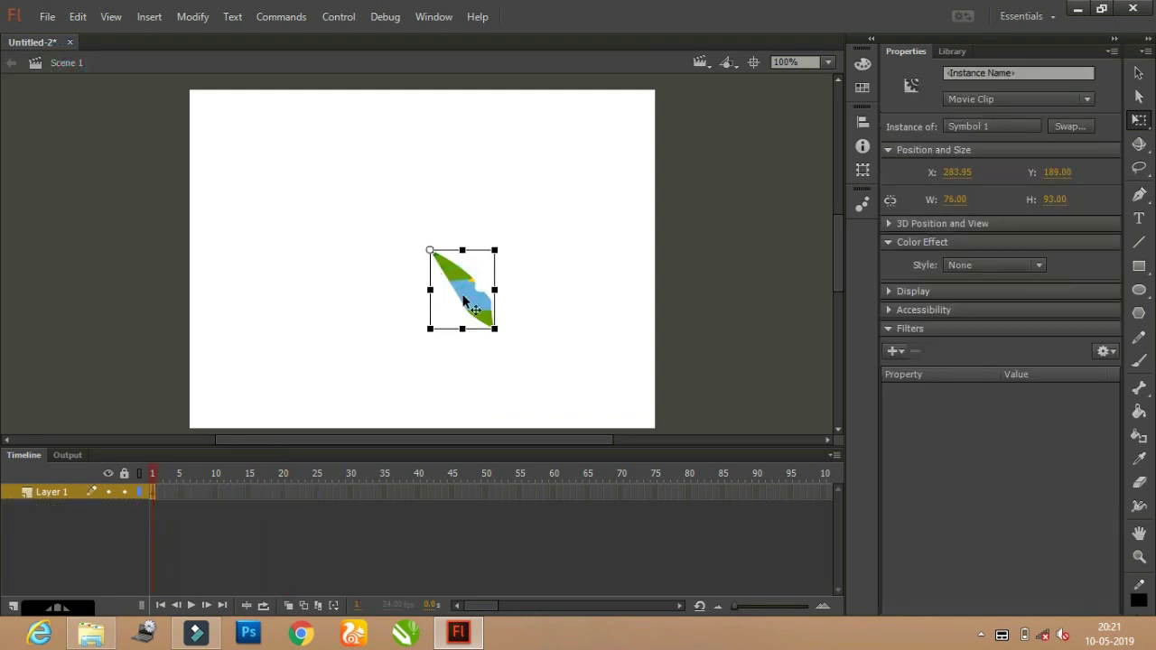
{"action": "right_click", "coordinate": [465, 301]}
{"action": "left_click", "coordinate": [506, 94]}
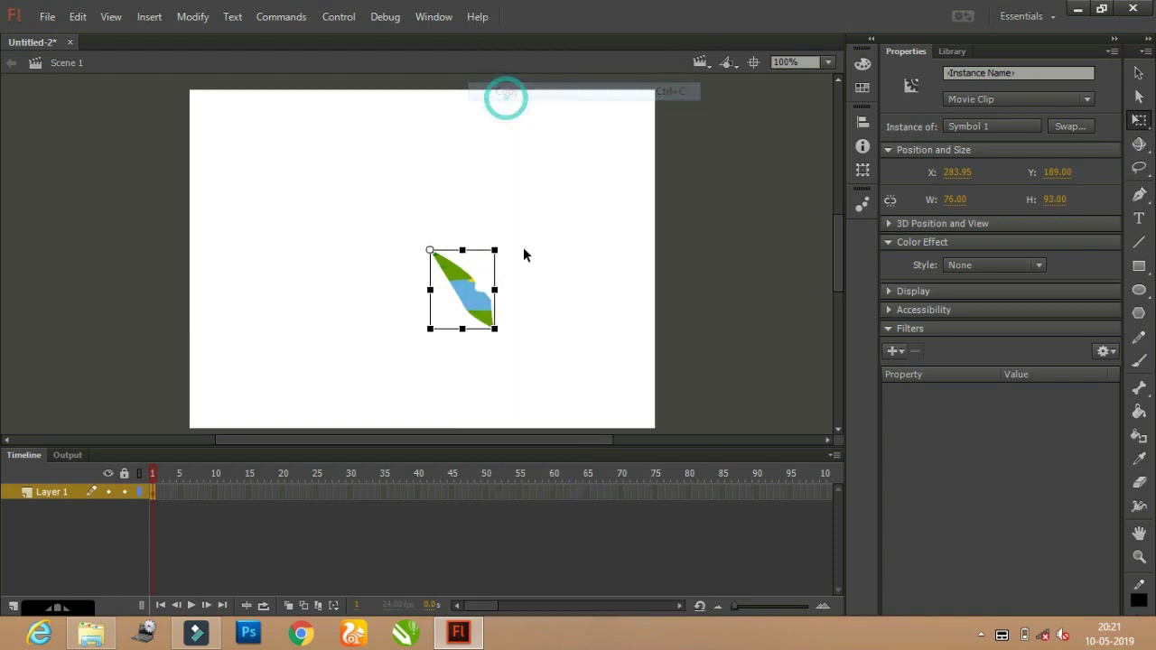
{"action": "right_click", "coordinate": [528, 246]}
{"action": "left_click", "coordinate": [599, 317]}
{"action": "left_click_drag", "start_coordinate": [510, 336], "coordinate": [458, 359]}
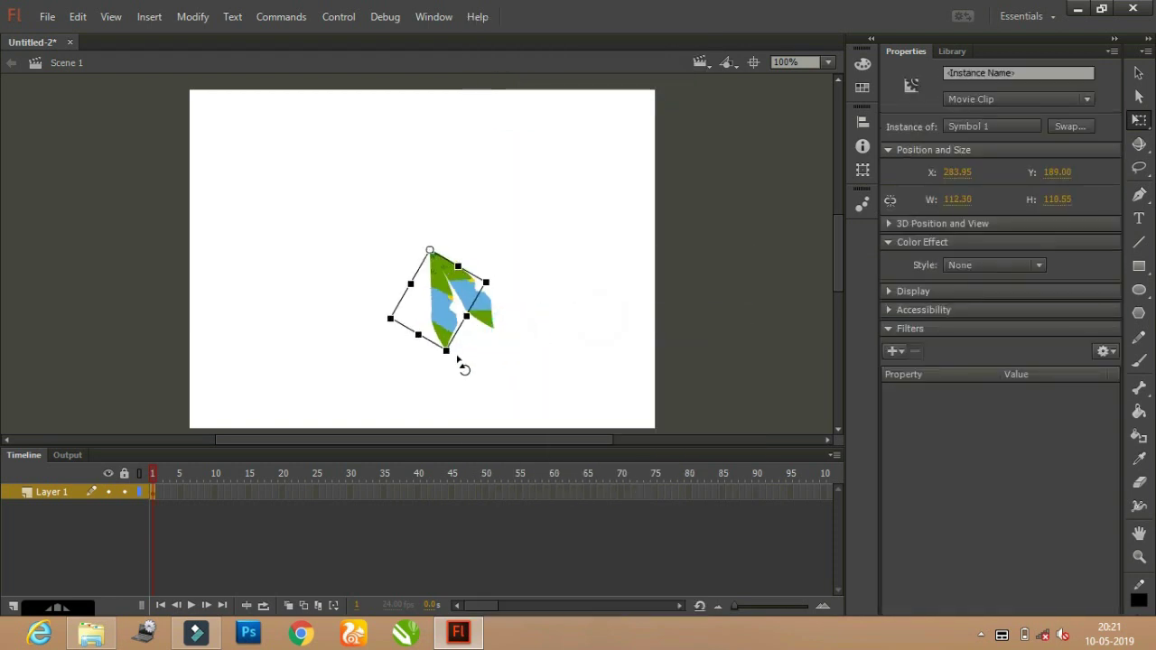
- Paste two more leaf clips in place and rotate each clockwise around the shared tip to form a four-leaf fan
{"action": "right_click", "coordinate": [557, 242]}
{"action": "left_click", "coordinate": [614, 300]}
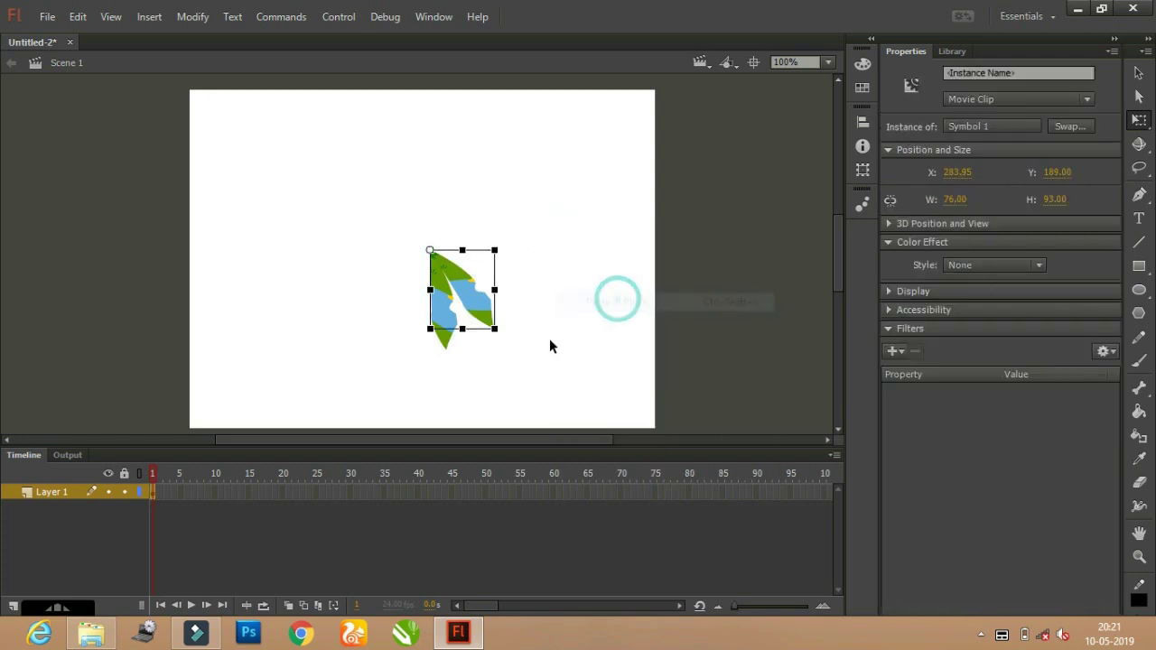
{"action": "left_click_drag", "start_coordinate": [504, 336], "coordinate": [396, 366]}
{"action": "right_click", "coordinate": [550, 240]}
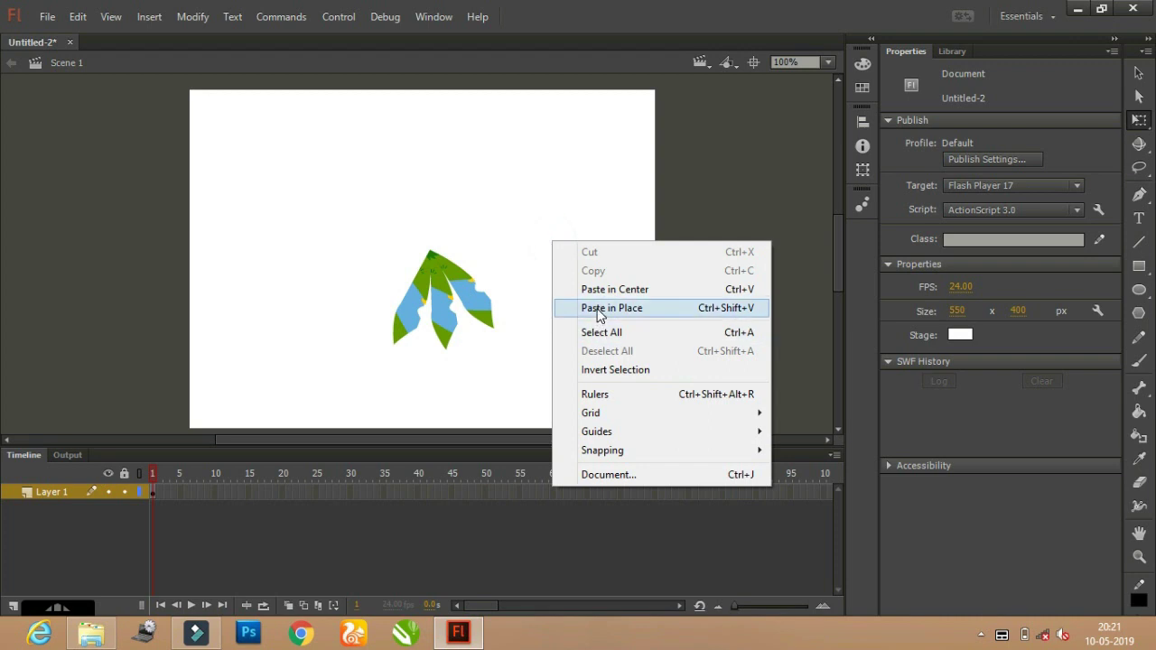
{"action": "left_click", "coordinate": [596, 304]}
{"action": "left_click_drag", "start_coordinate": [505, 337], "coordinate": [344, 333]}
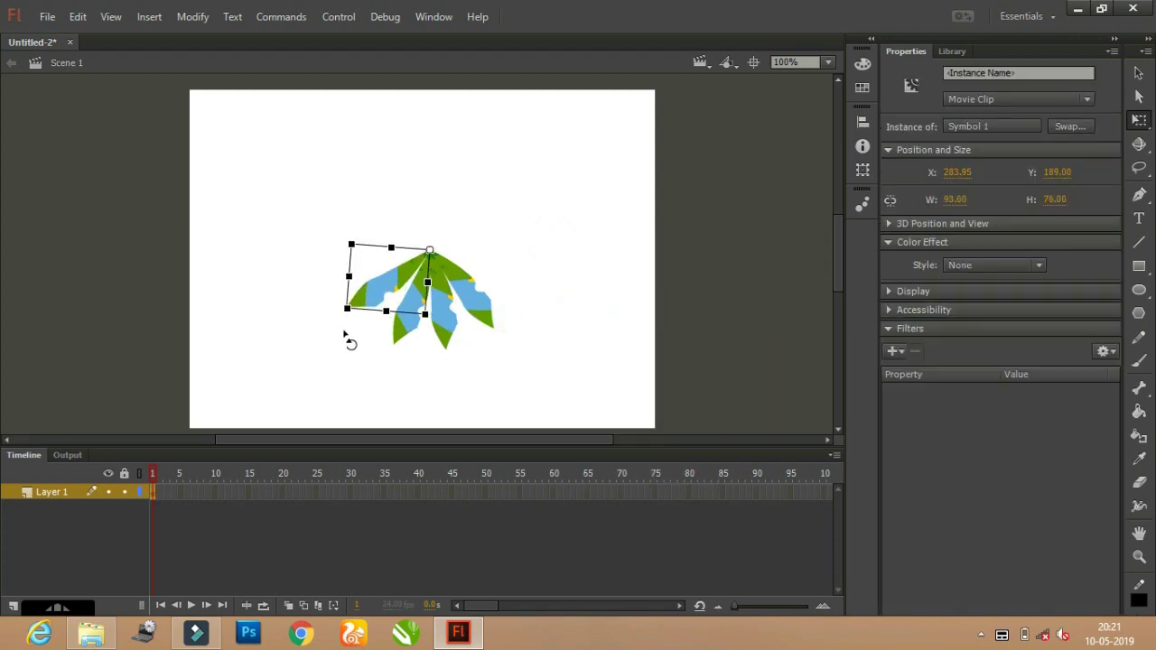
{"action": "left_click", "coordinate": [511, 245]}
- Copy the four-leaf fan, paste it in place, and rotate the copy clockwise around the shared tip to continue the flower
{"action": "left_click_drag", "start_coordinate": [533, 193], "coordinate": [453, 313]}
{"action": "left_click_drag", "start_coordinate": [397, 370], "coordinate": [324, 394]}
{"action": "right_click", "coordinate": [440, 327]}
{"action": "left_click", "coordinate": [479, 195]}
{"action": "right_click", "coordinate": [573, 222]}
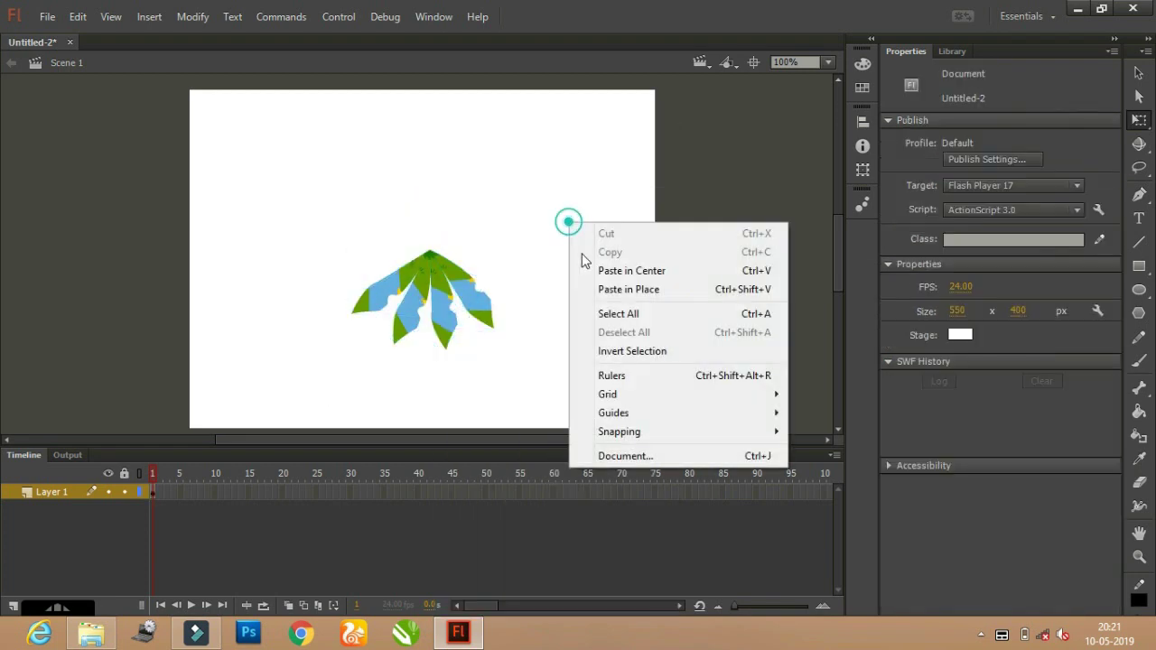
{"action": "left_click", "coordinate": [608, 298]}
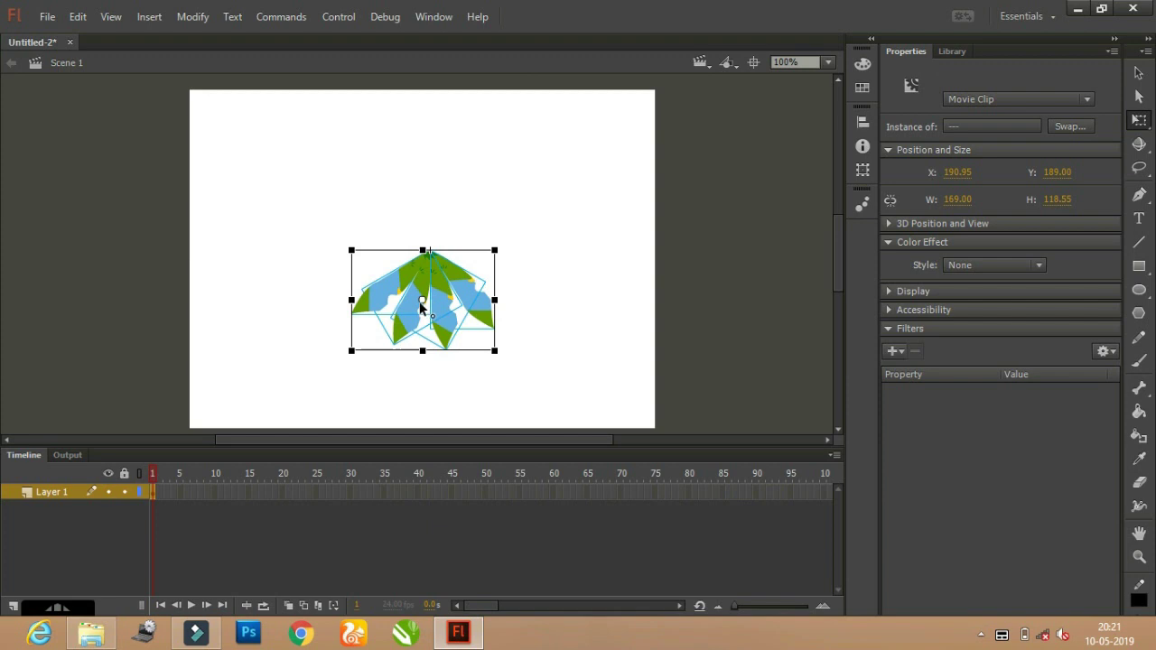
{"action": "left_click_drag", "start_coordinate": [420, 305], "coordinate": [430, 260]}
{"action": "left_click_drag", "start_coordinate": [509, 362], "coordinate": [226, 266]}
- Paste another four-leaf fan in place and rotate it around the shared tip to fill the remaining gap of the flower
{"action": "right_click", "coordinate": [545, 217]}
{"action": "left_click", "coordinate": [603, 278]}
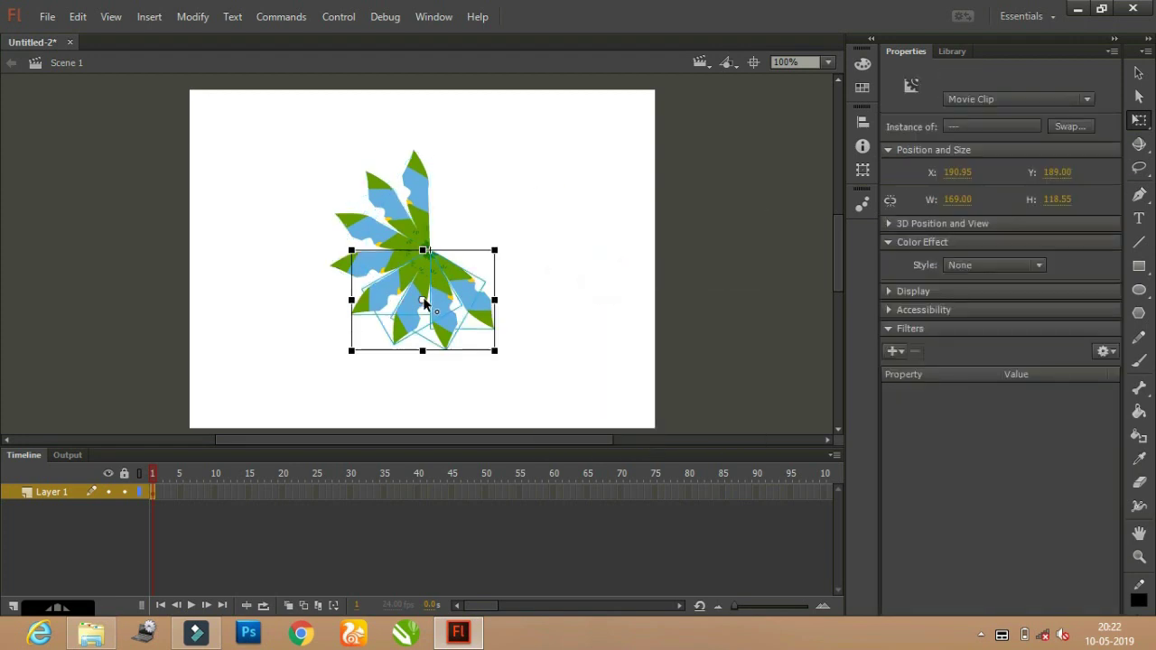
{"action": "left_click_drag", "start_coordinate": [421, 304], "coordinate": [424, 264]}
{"action": "left_click_drag", "start_coordinate": [498, 354], "coordinate": [501, 137]}
{"action": "left_click", "coordinate": [605, 150]}
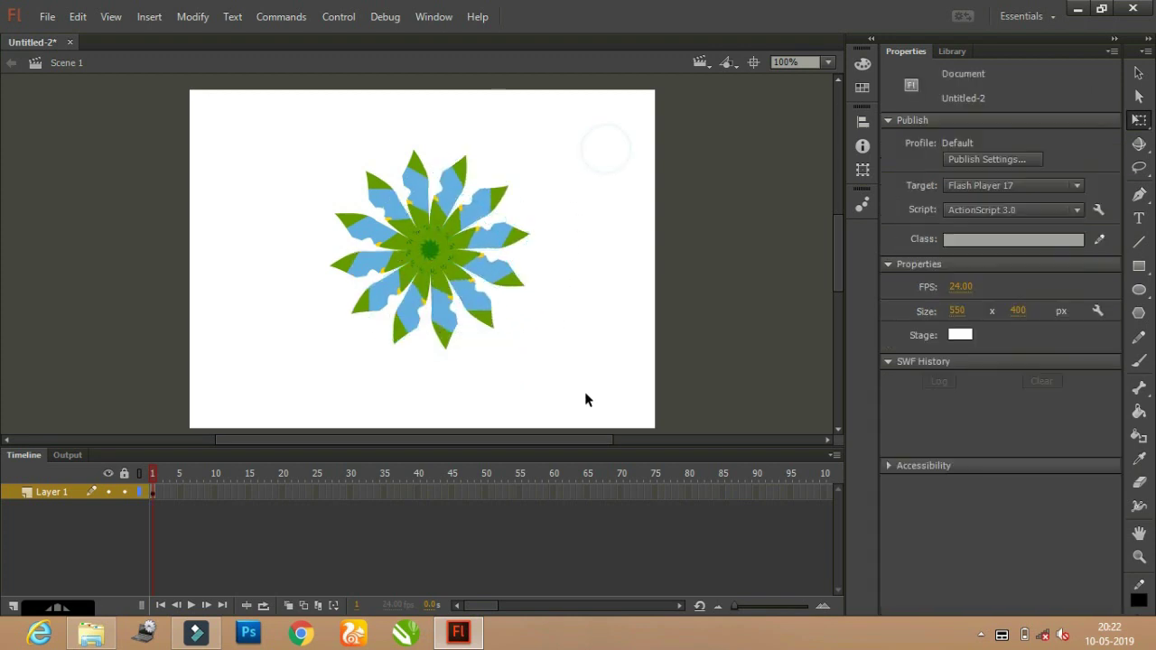
- Test the scene to preview the complete twelve-leaf flower animation, and close the preview
{"action": "left_click", "coordinate": [280, 17]}
{"action": "mouse_move", "coordinate": [325, 17]}
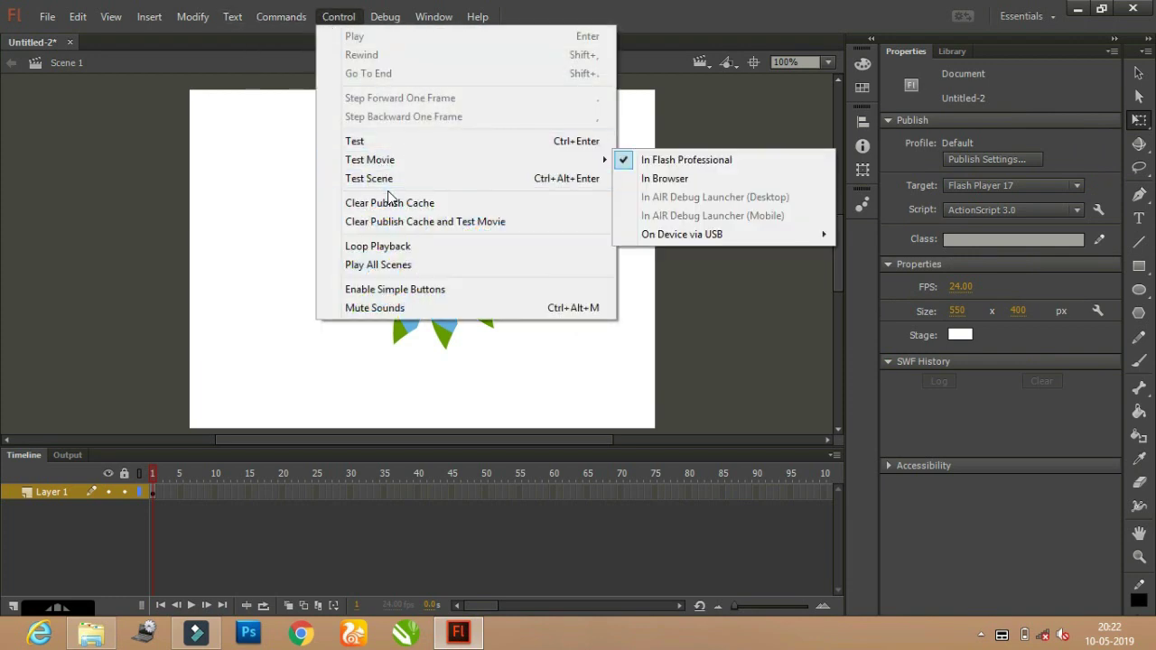
{"action": "left_click", "coordinate": [388, 179]}
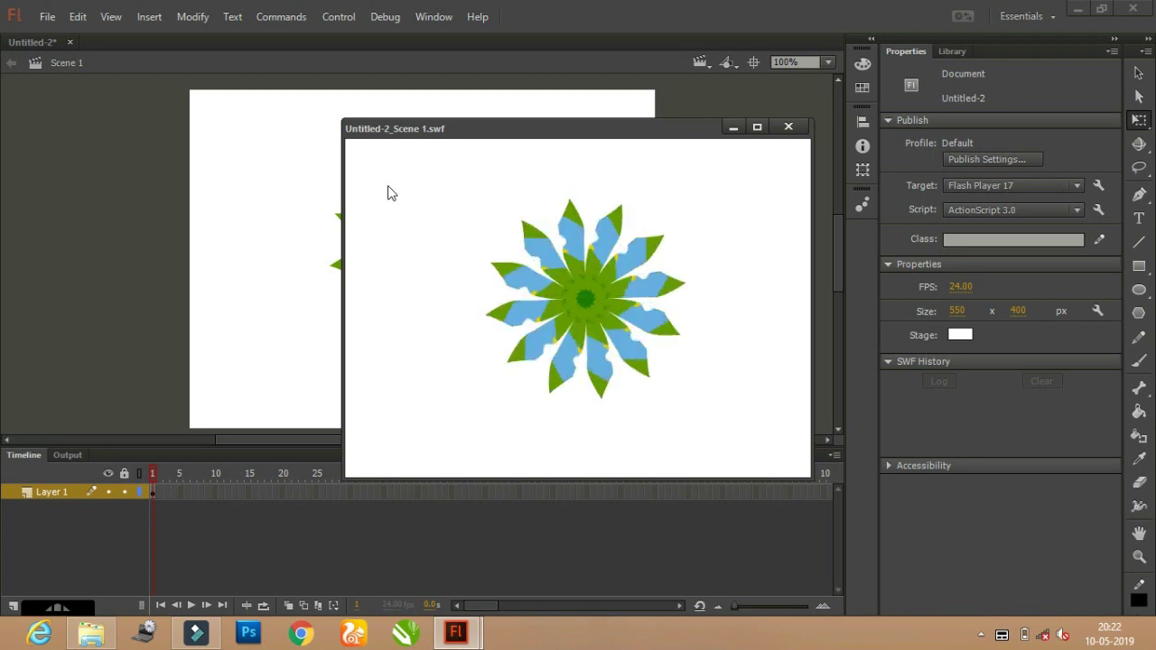
{"action": "left_click", "coordinate": [788, 128]}
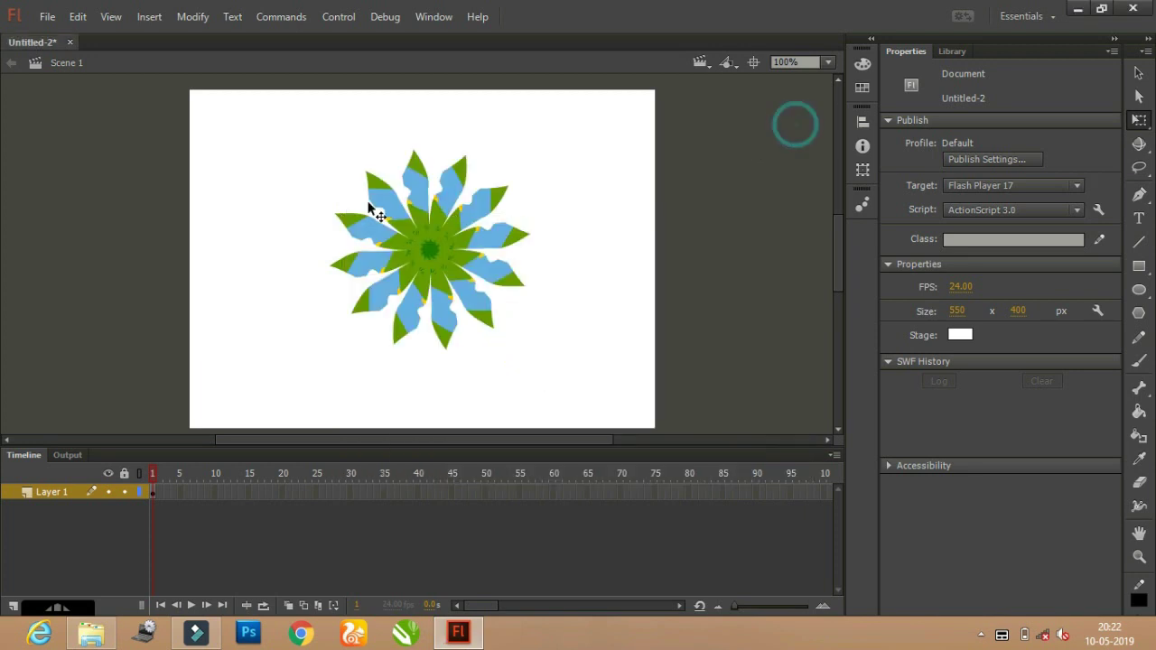
- Squash the whole flower vertically around its centre to about 53 px high, and enlarge it into a wide, flat shape
{"action": "left_click_drag", "start_coordinate": [271, 132], "coordinate": [605, 427]}
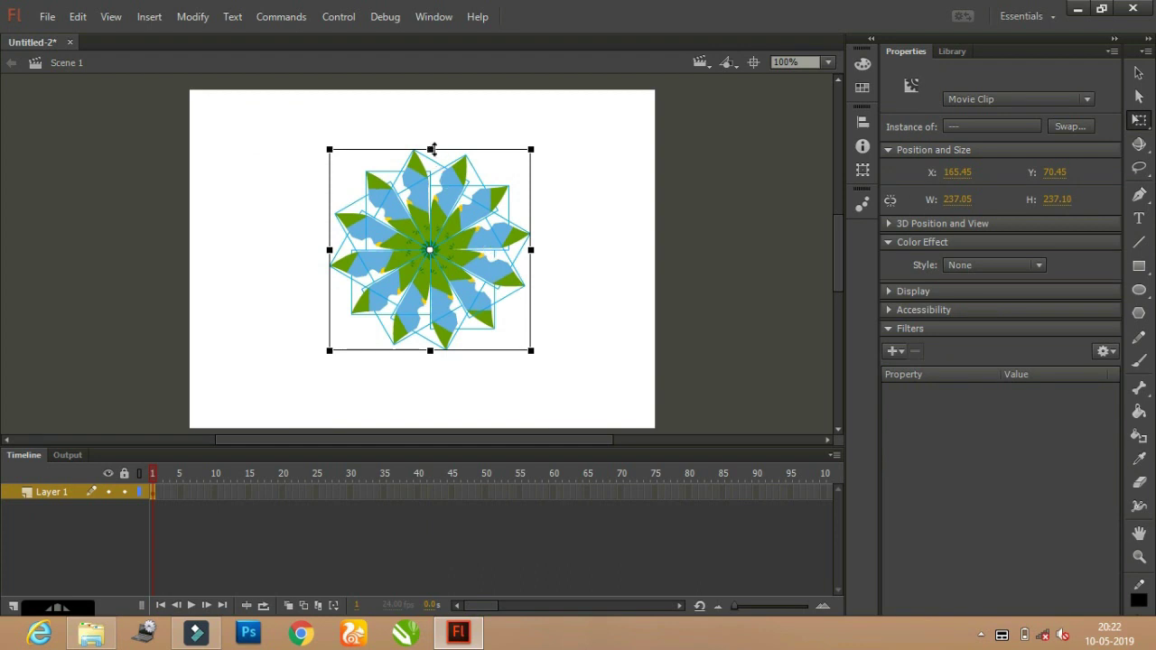
{"action": "left_click_drag", "start_coordinate": [429, 149], "coordinate": [430, 228]}
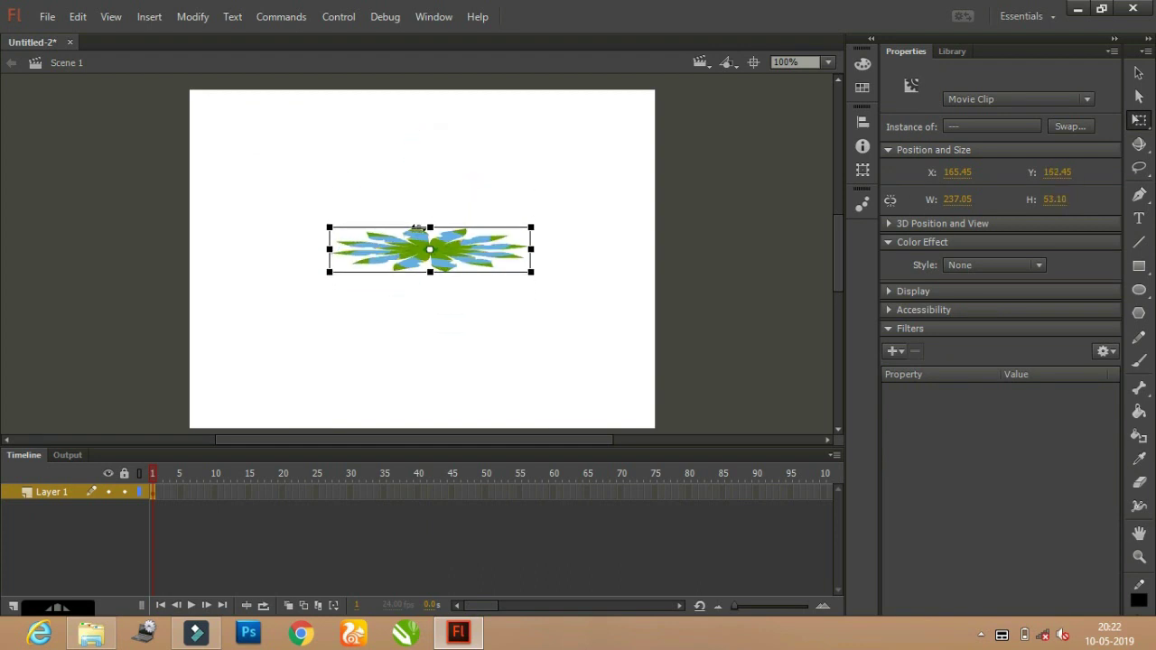
{"action": "left_click_drag", "start_coordinate": [532, 270], "coordinate": [568, 293]}
{"action": "left_click_drag", "start_coordinate": [431, 207], "coordinate": [431, 217]}
{"action": "left_click", "coordinate": [431, 177]}
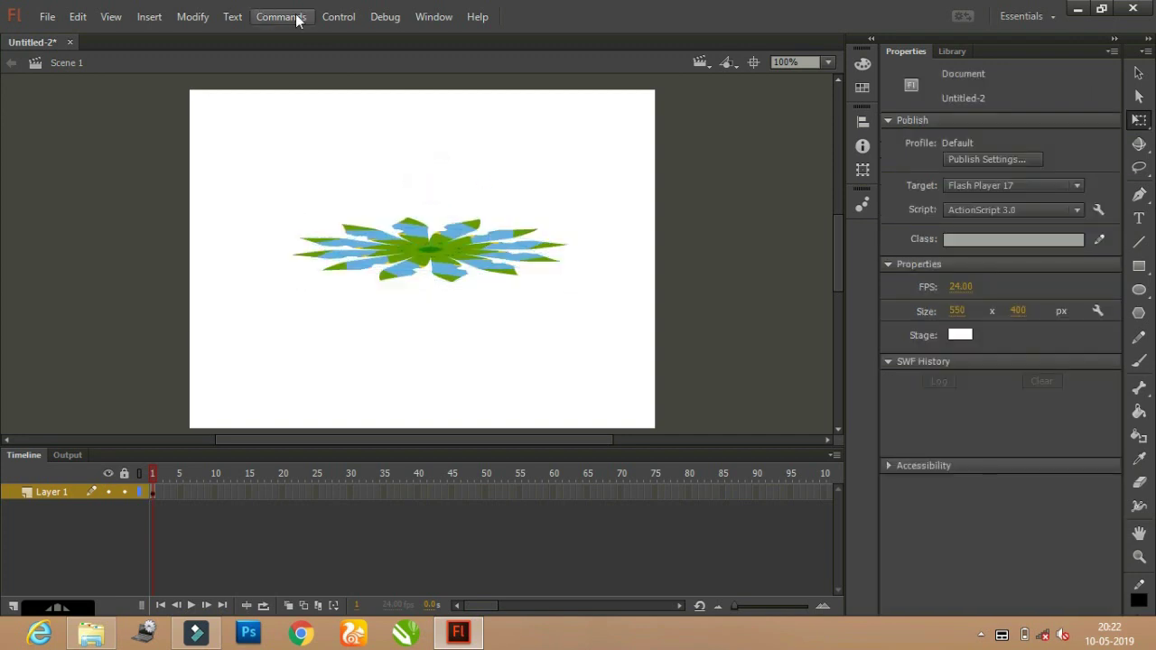
- Test the scene to preview the flattened flower animation, and close the preview
{"action": "left_click", "coordinate": [332, 17]}
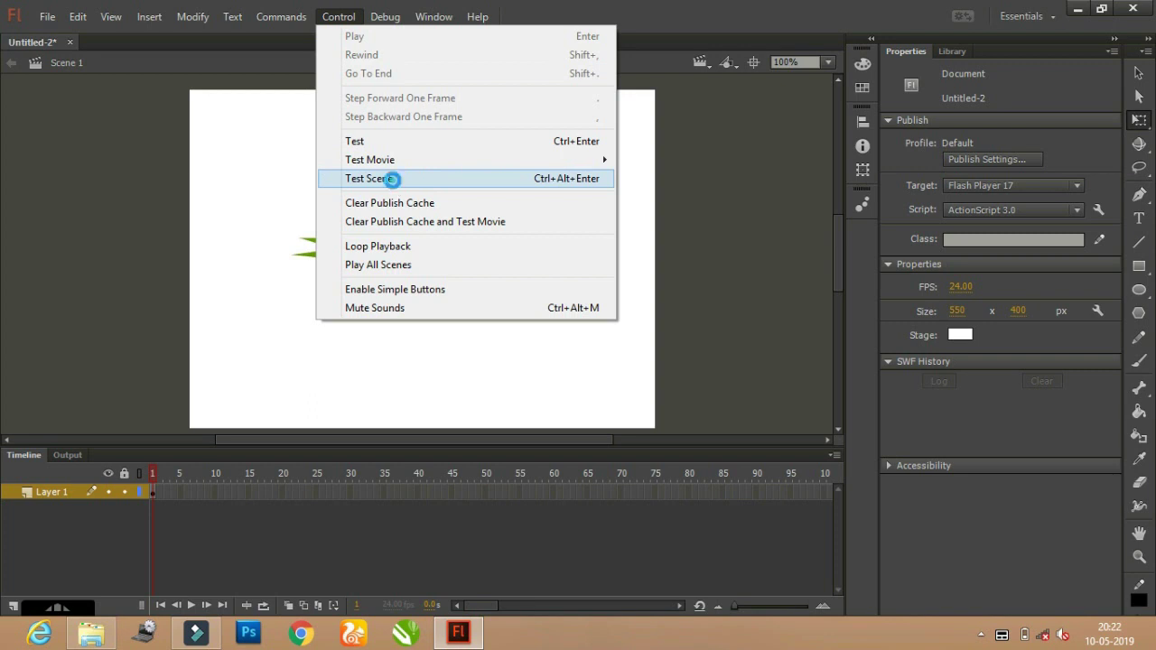
{"action": "left_click", "coordinate": [392, 179]}
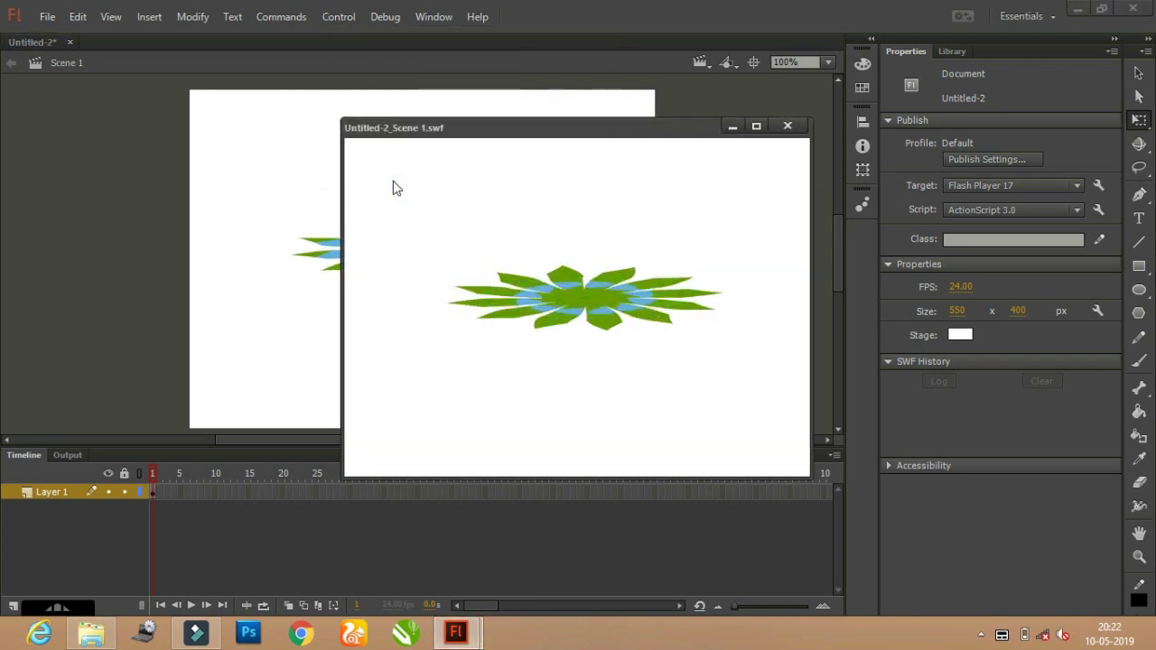
{"action": "left_click", "coordinate": [787, 126]}
- Save the document to the Desktop as index in Flash Document (*.fla) format
{"action": "left_click", "coordinate": [47, 17]}
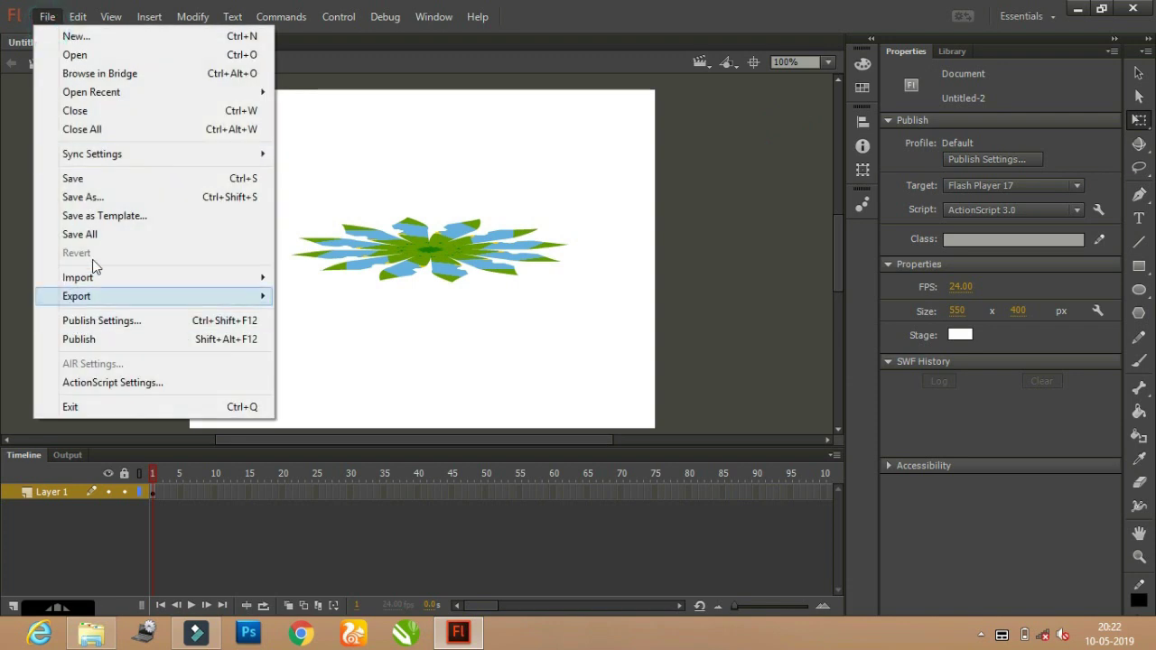
{"action": "left_click", "coordinate": [110, 196]}
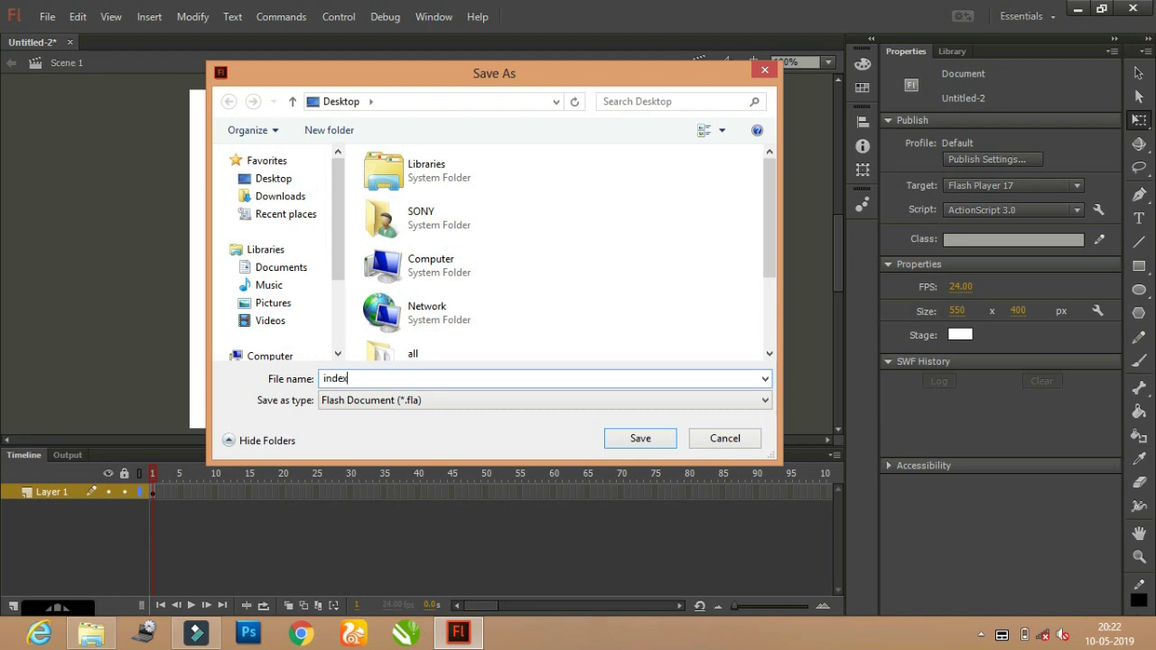
{"action": "left_click", "coordinate": [632, 440]}
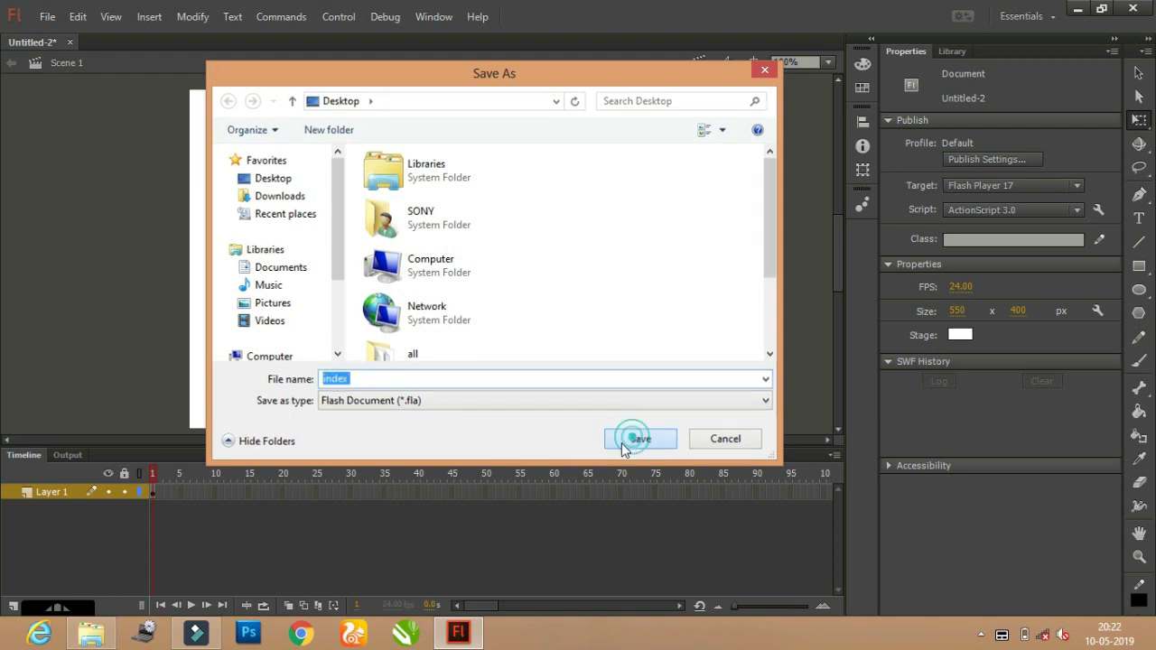
- Test the scene from the saved index.fla to generate its SWF file, and close the preview
{"action": "left_click", "coordinate": [348, 18]}
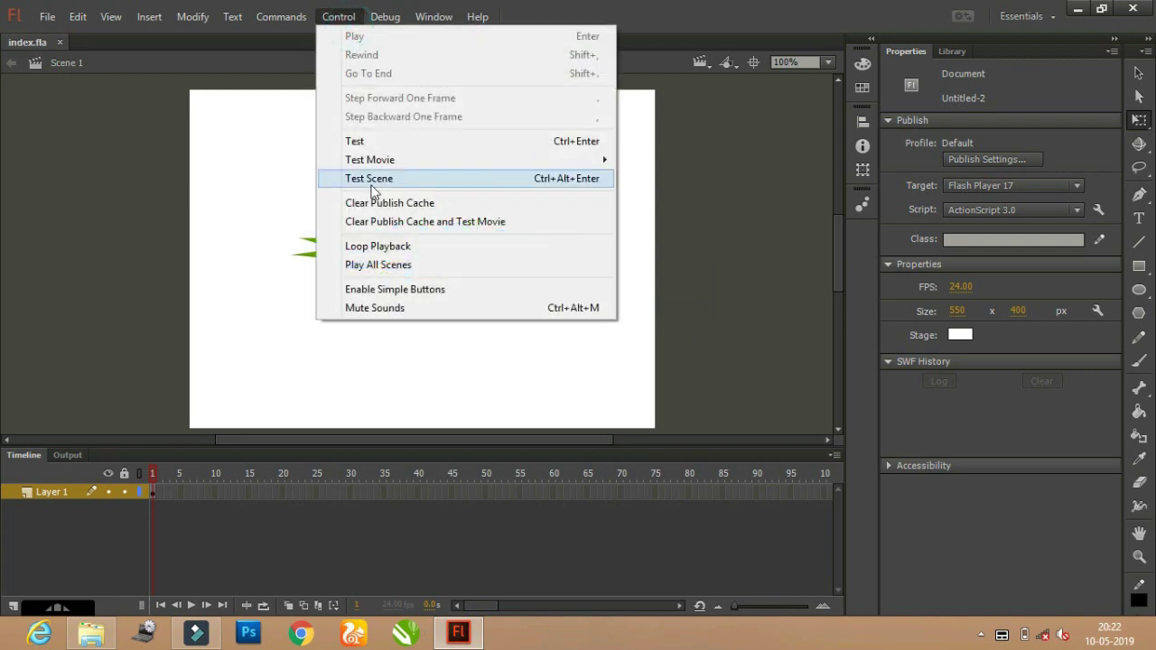
{"action": "left_click", "coordinate": [375, 182]}
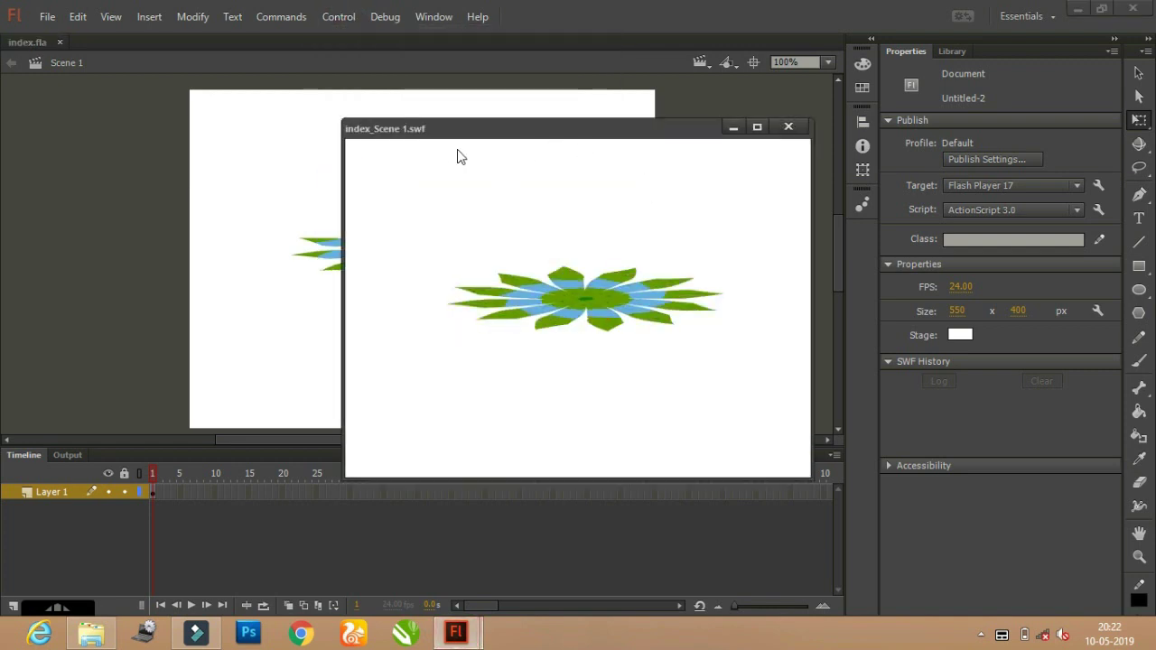
{"action": "left_click", "coordinate": [788, 126]}
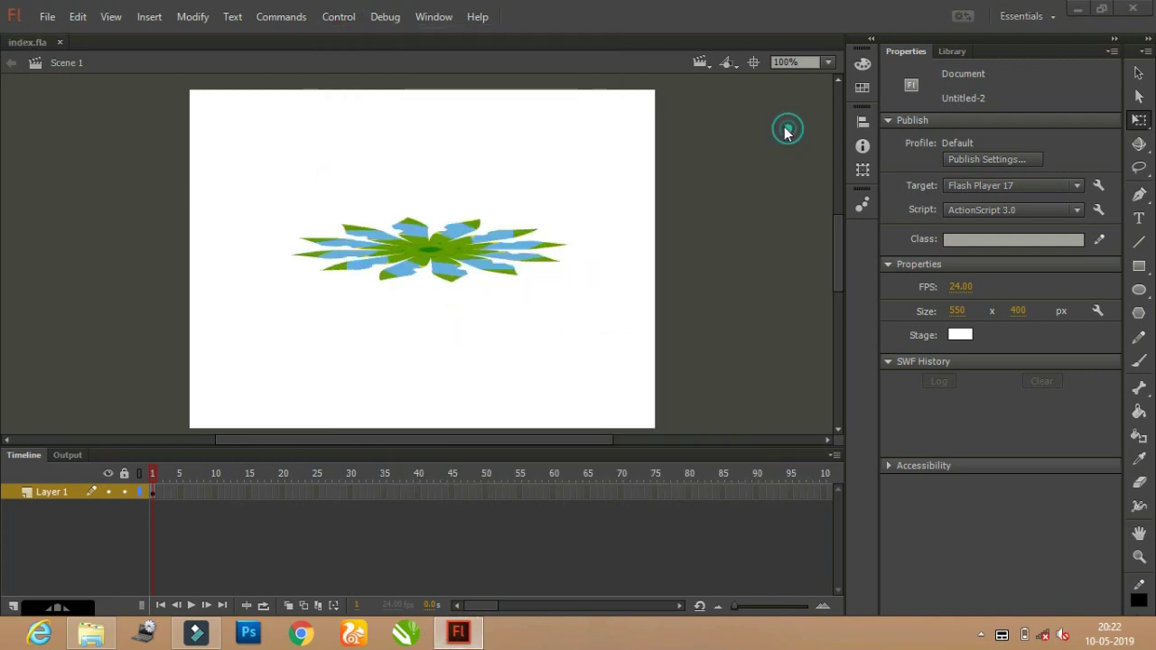
- Play index_Scene 1 from the desktop in Adobe Flash Player to check the animation, and close the player
{"action": "left_click", "coordinate": [1078, 11]}
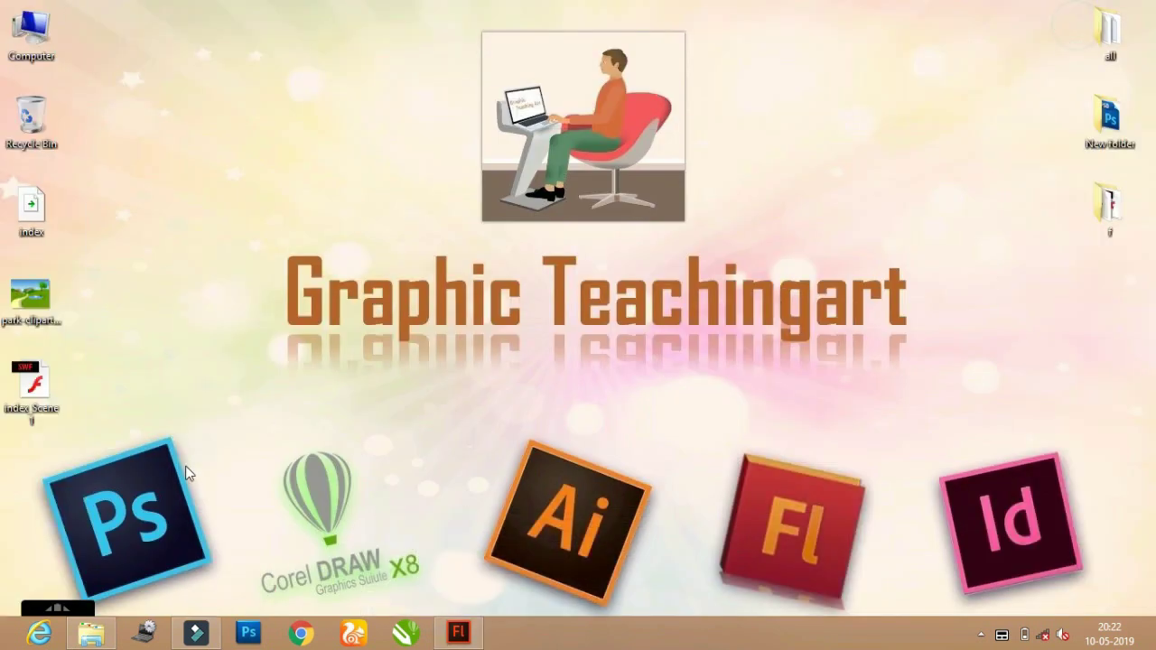
{"action": "double_click", "coordinate": [38, 384]}
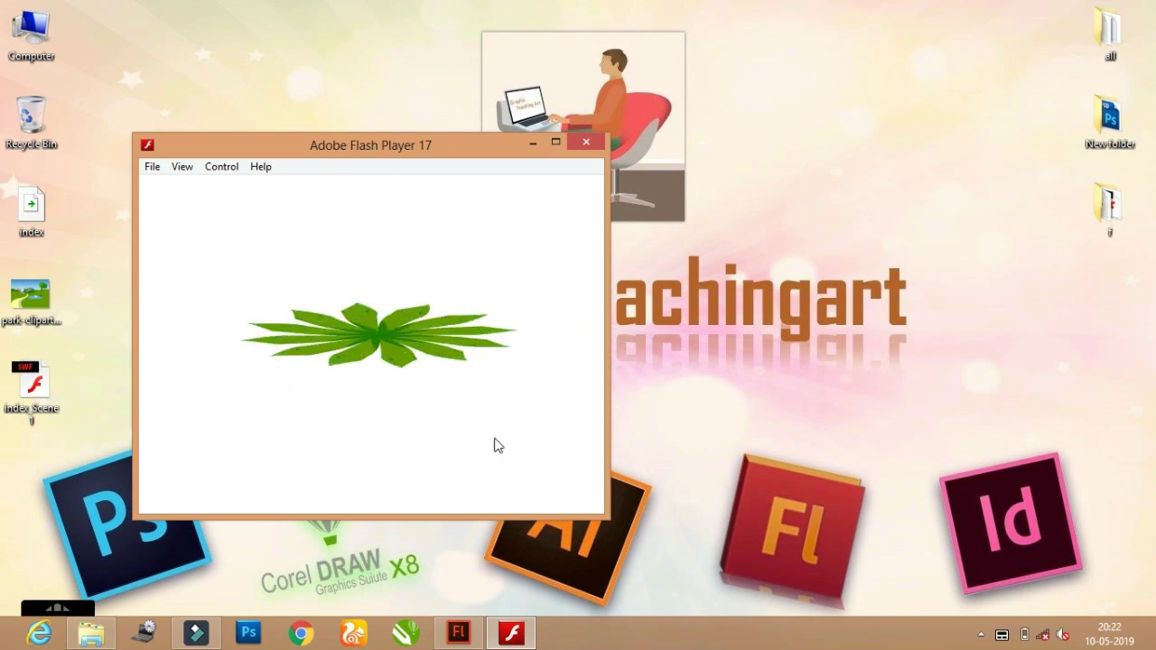
{"action": "left_click", "coordinate": [592, 138]}
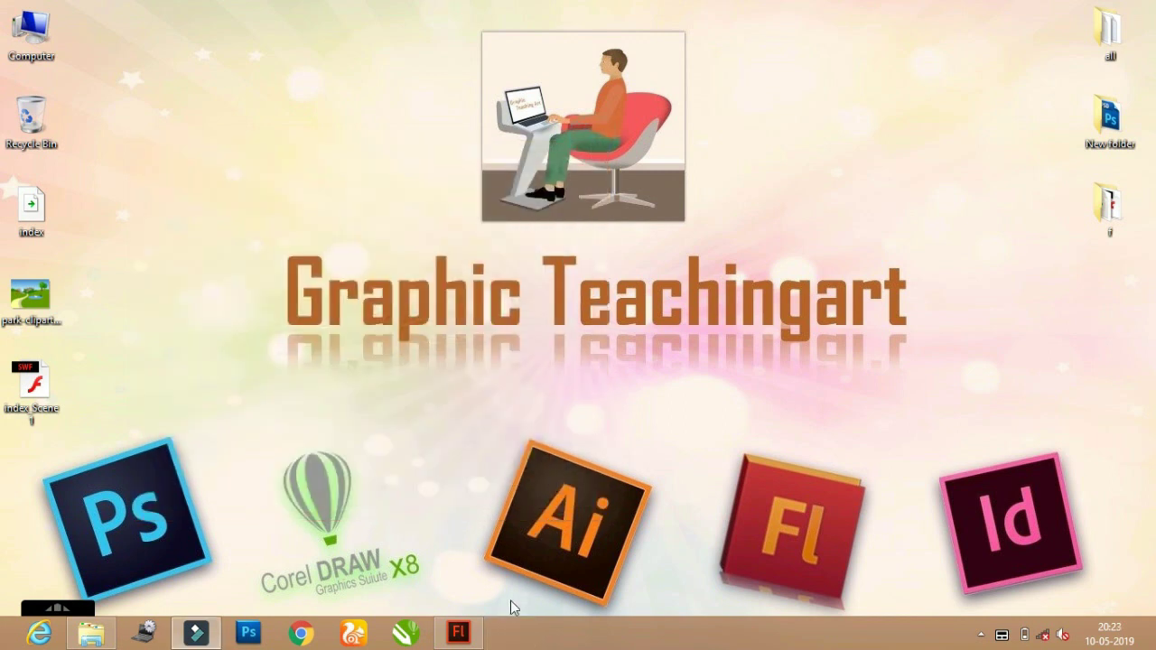
{"action": "mouse_move", "coordinate": [460, 637]}
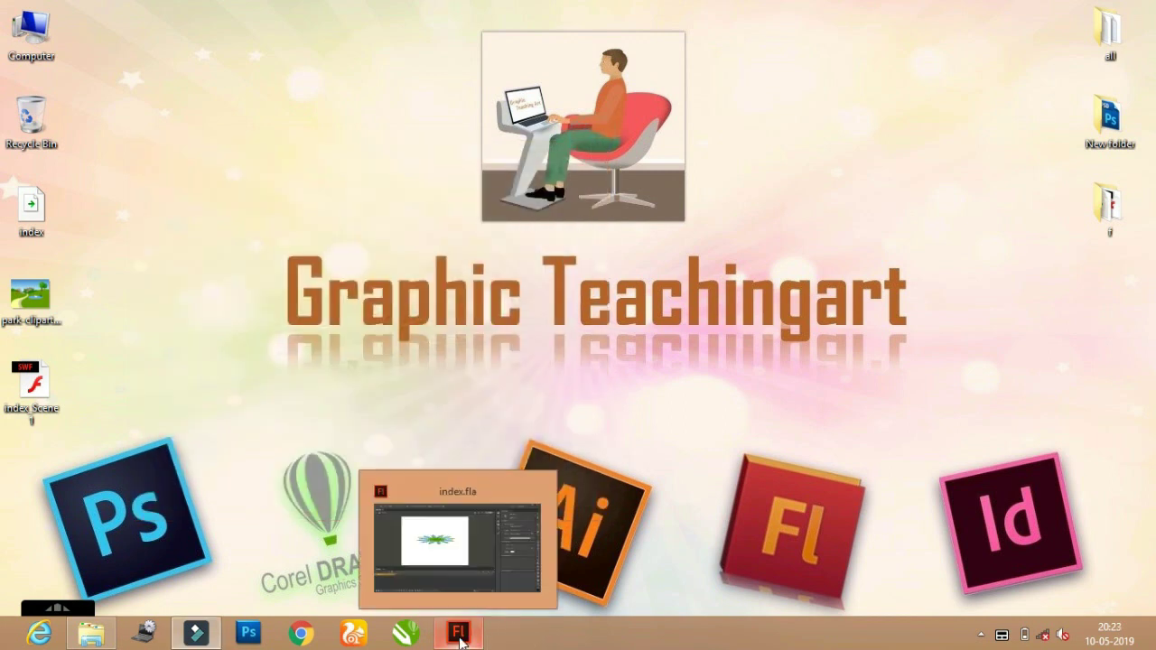